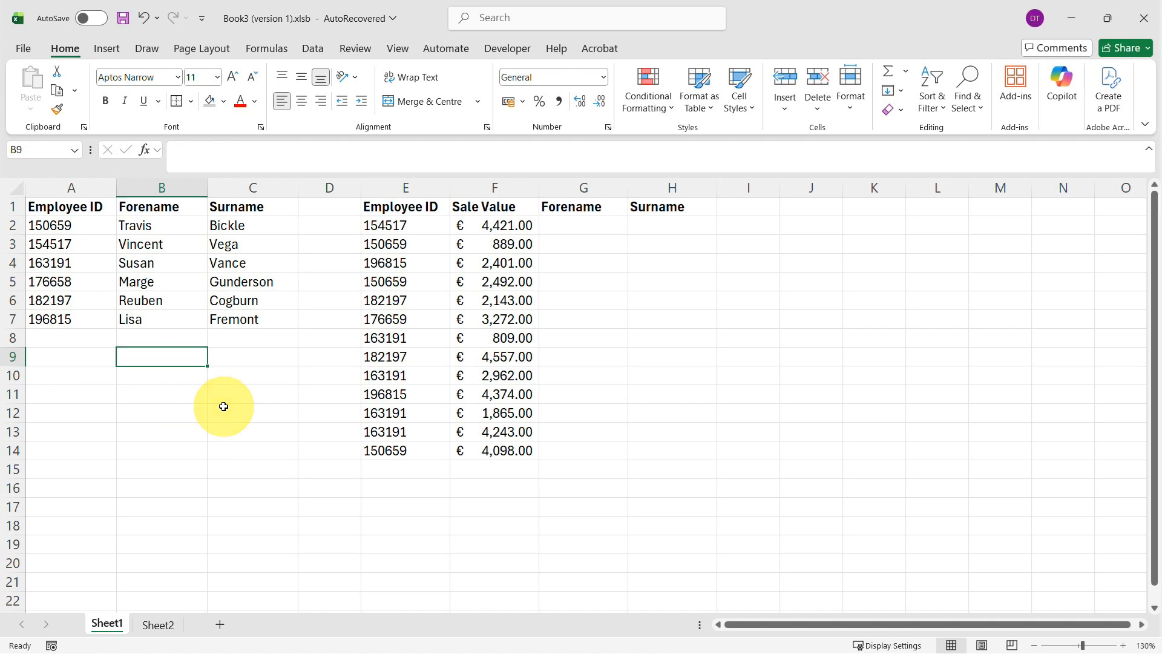
Examine the employee columns A to C, the sales columns E and F, and the empty Forename and Surname columns G and H.
{"action": "left_click_drag", "start_coordinate": [60, 188], "coordinate": [241, 195]}
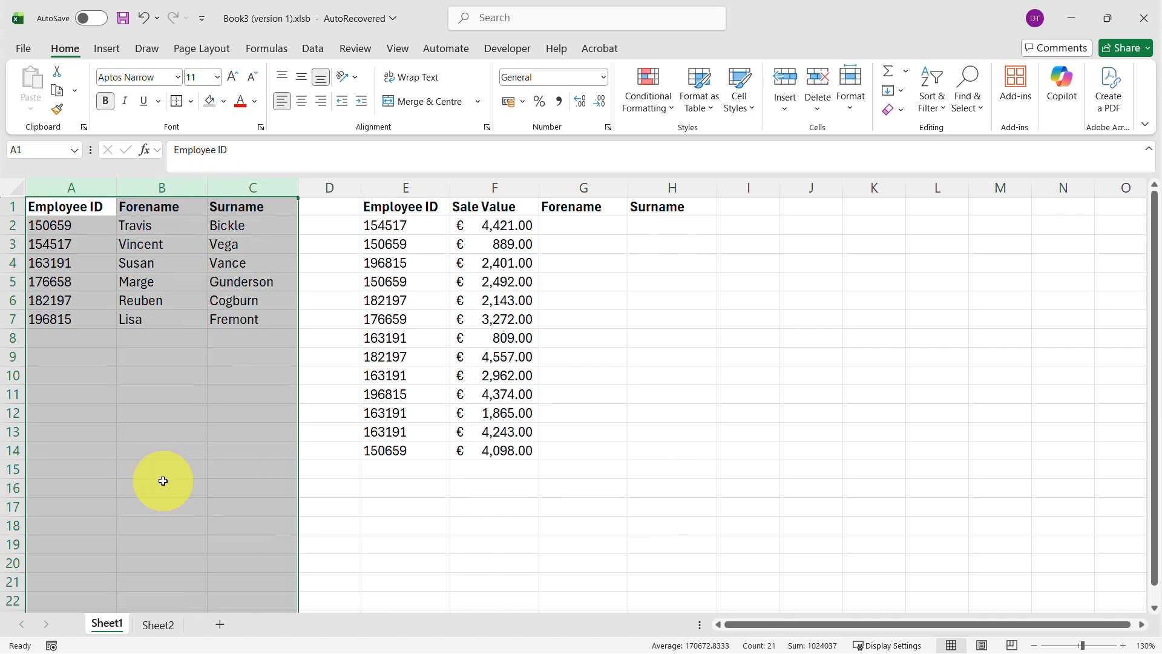
{"action": "left_click", "coordinate": [72, 187]}
{"action": "left_click_drag", "start_coordinate": [148, 188], "coordinate": [276, 184]}
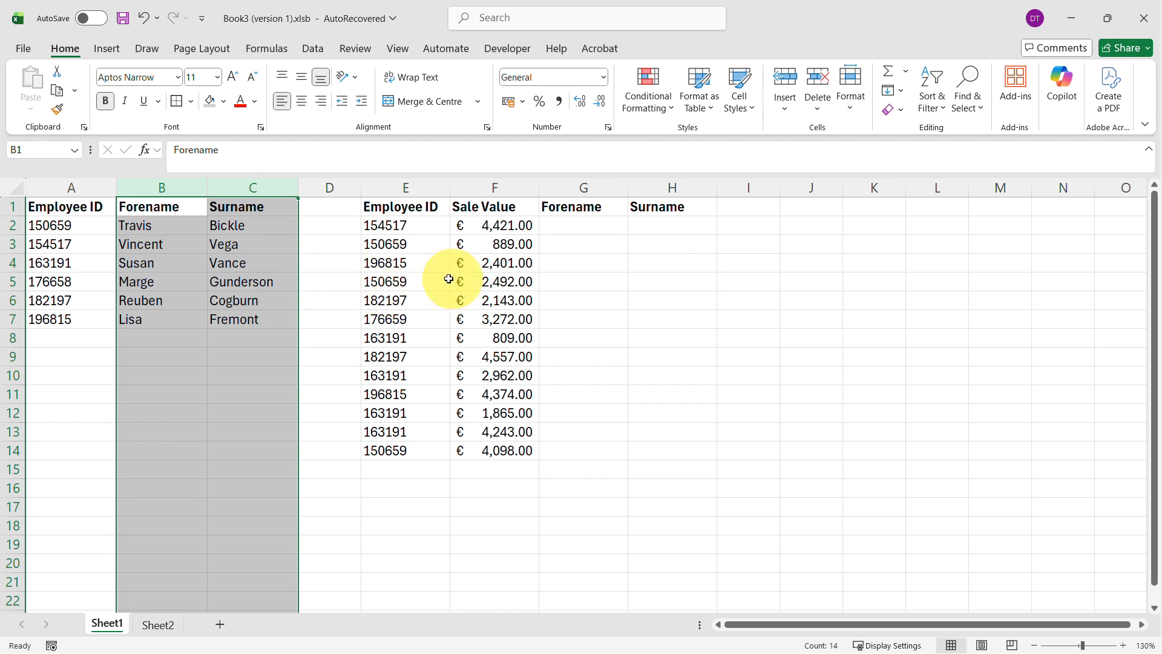
{"action": "left_click", "coordinate": [428, 182], "text": "ctrl"}
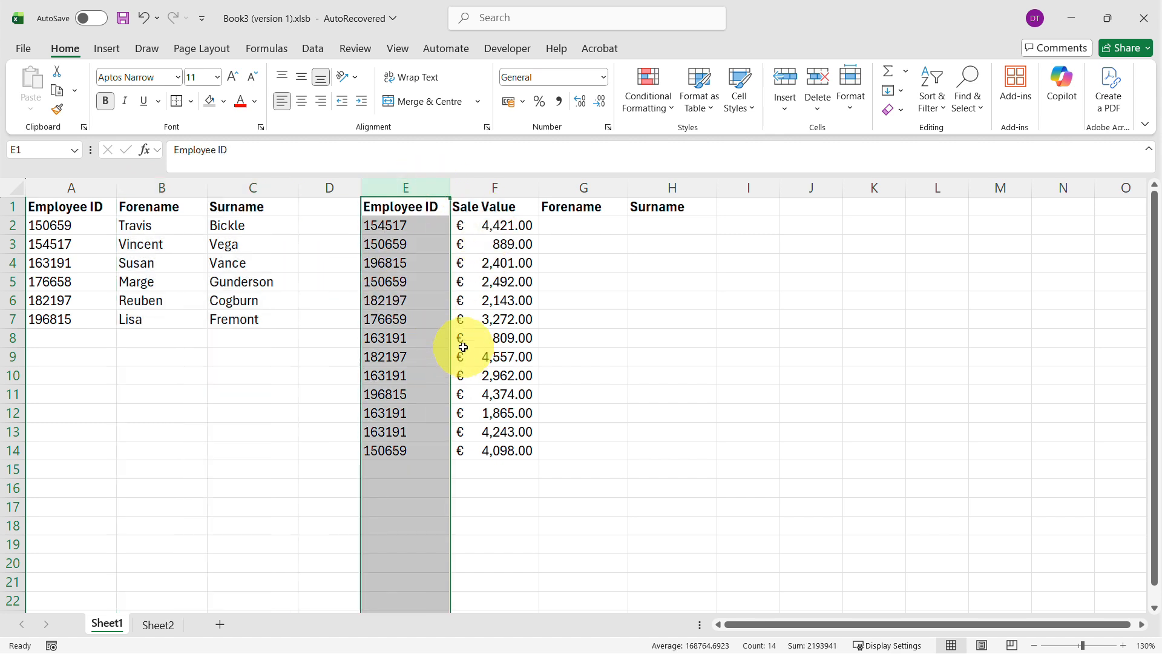
{"action": "left_click", "coordinate": [481, 187]}
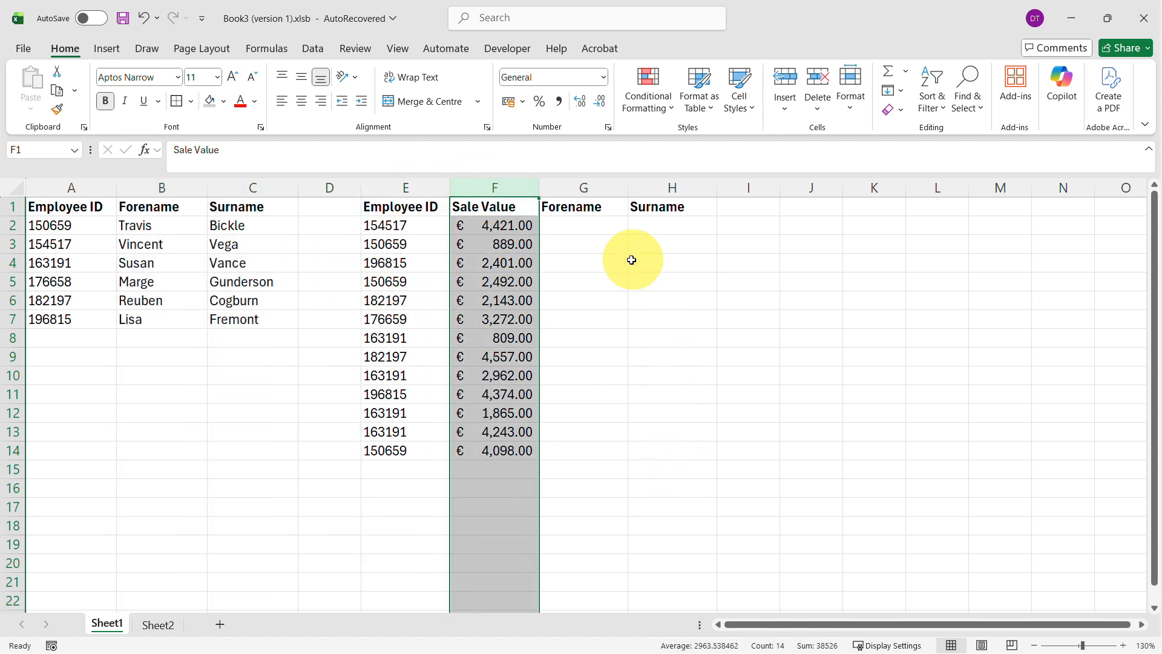
{"action": "left_click", "coordinate": [700, 246]}
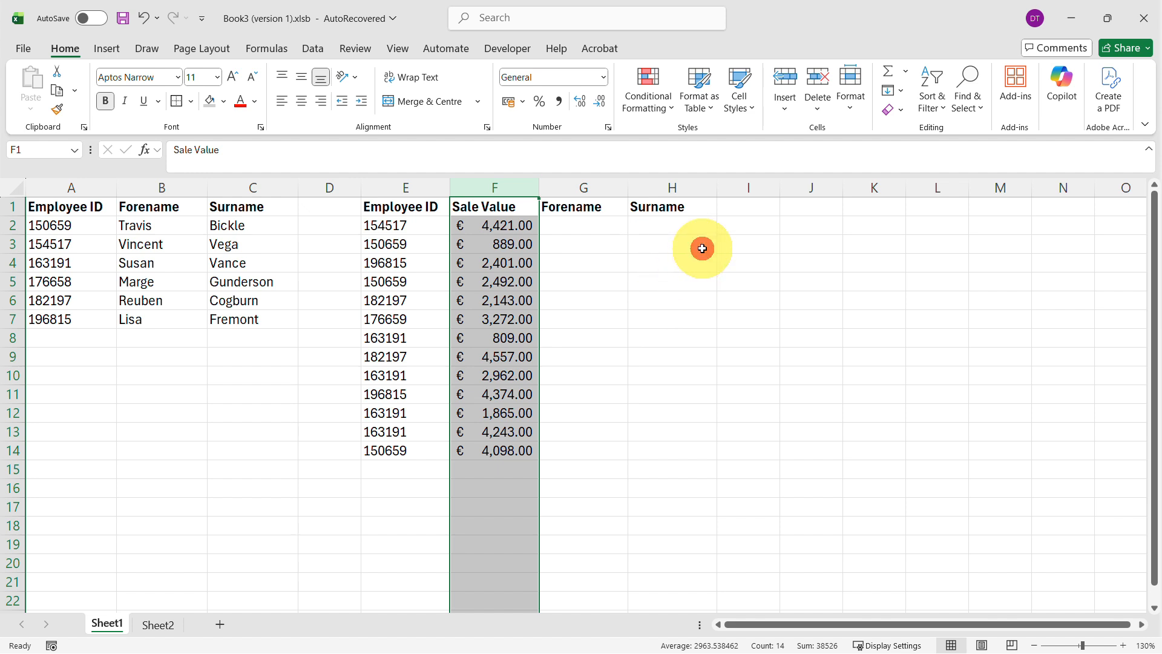
{"action": "left_click", "coordinate": [596, 226]}
{"action": "left_click_drag", "start_coordinate": [601, 186], "coordinate": [672, 185]}
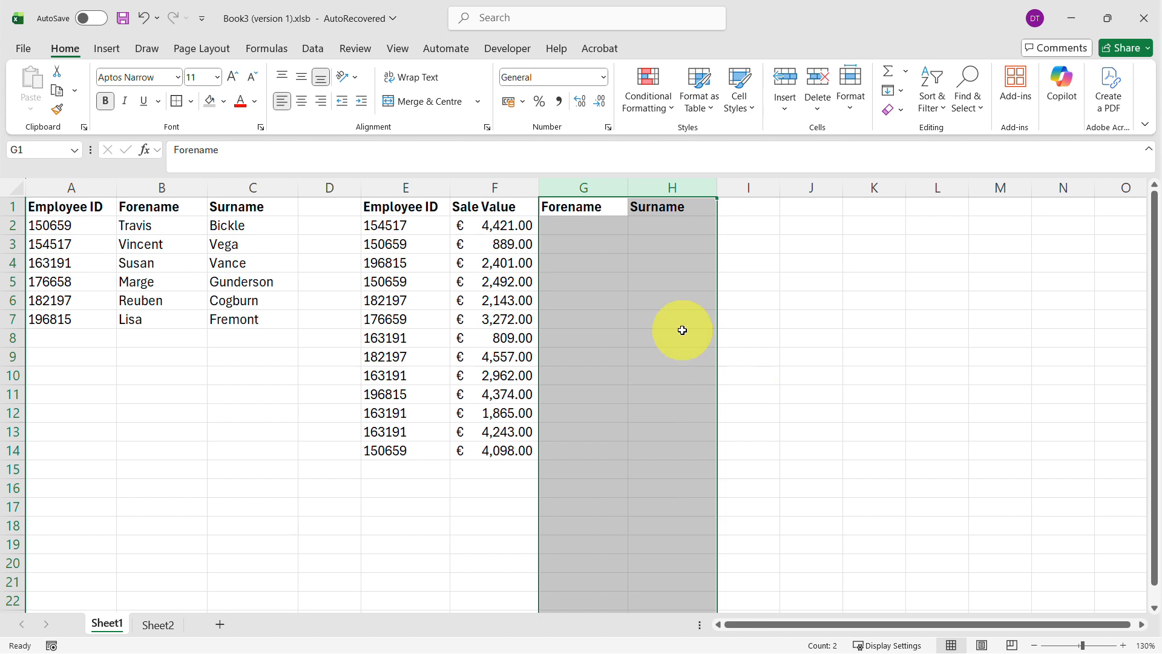
{"action": "left_click", "coordinate": [568, 221]}
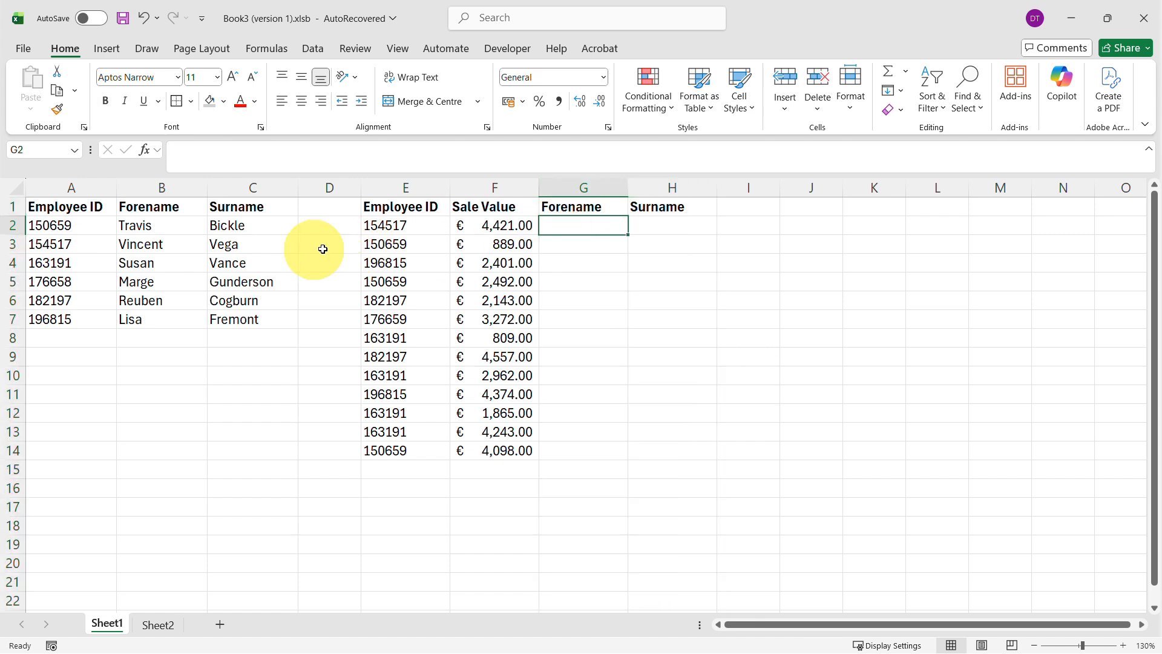
{"action": "left_click_drag", "start_coordinate": [69, 187], "coordinate": [226, 185]}
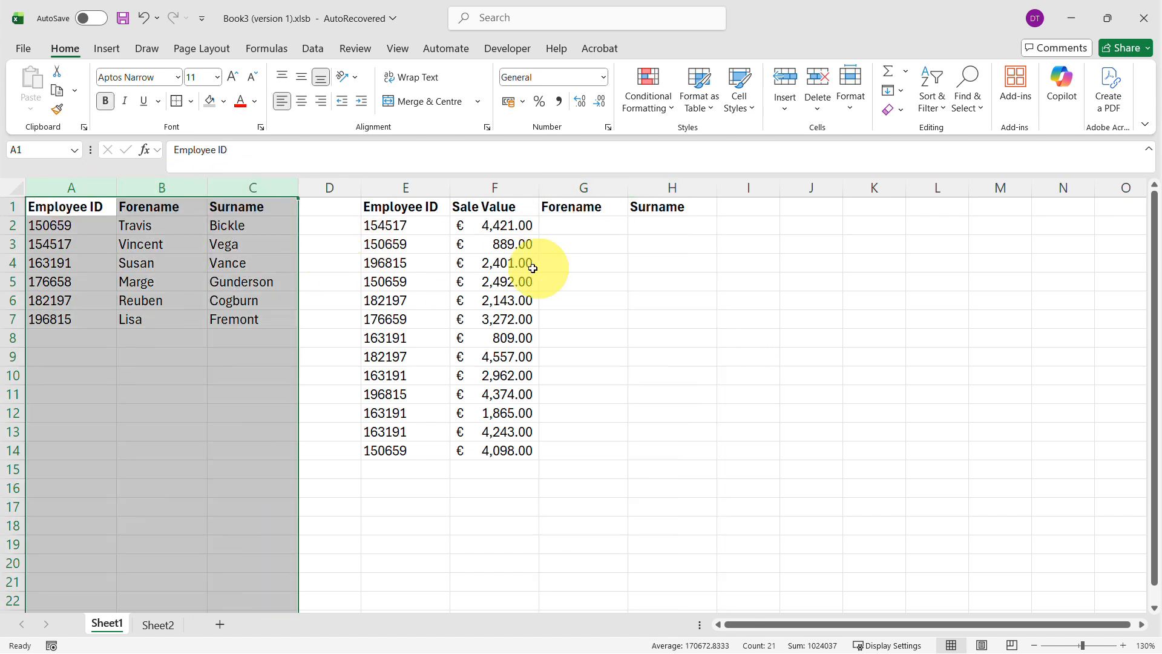
Enter =XLOOKUP(E2,A:A,B:B) in G2 to return the forename matching the employee ID.
{"action": "left_click", "coordinate": [576, 228]}
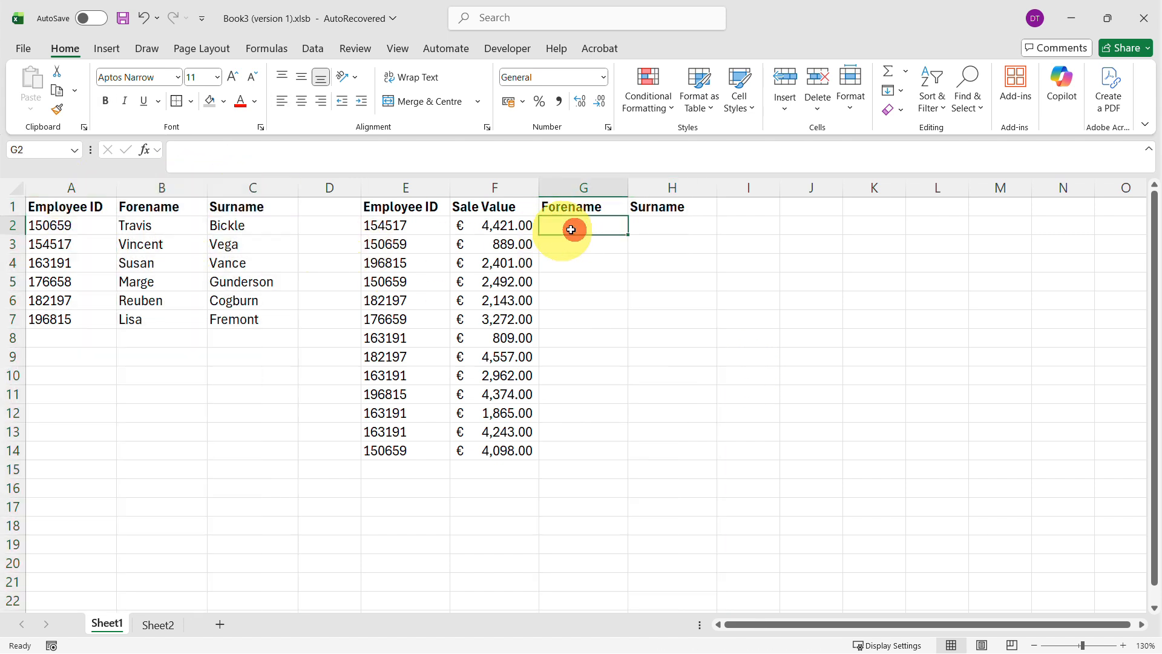
{"action": "left_click", "coordinate": [320, 157]}
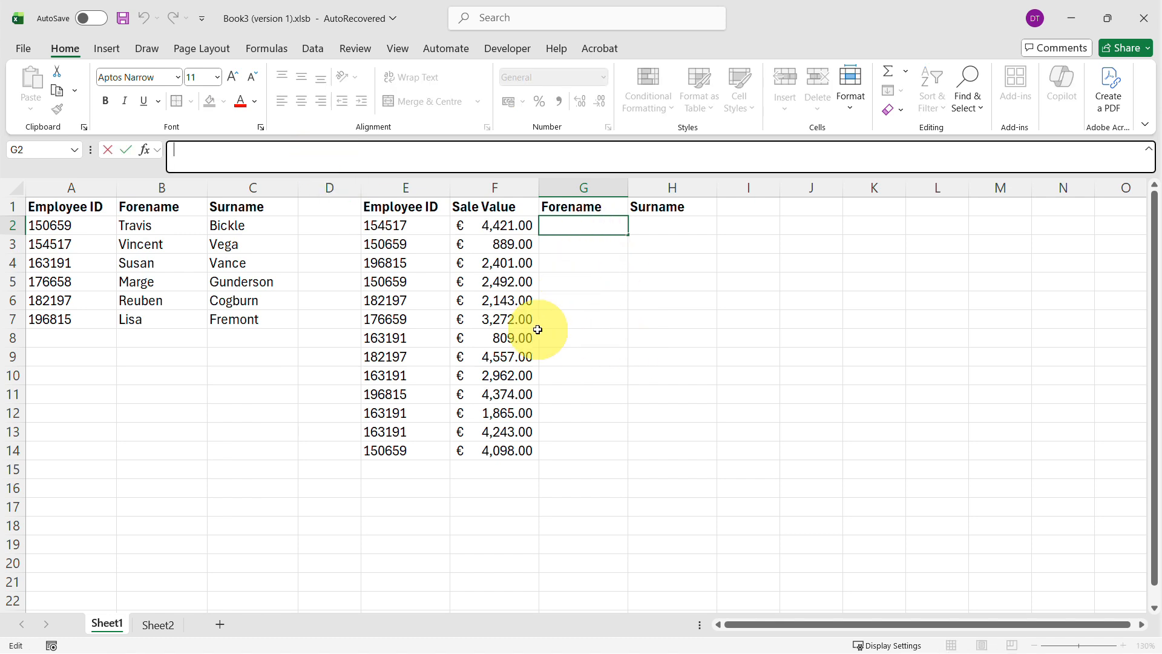
{"action": "type", "text": "=xl"}
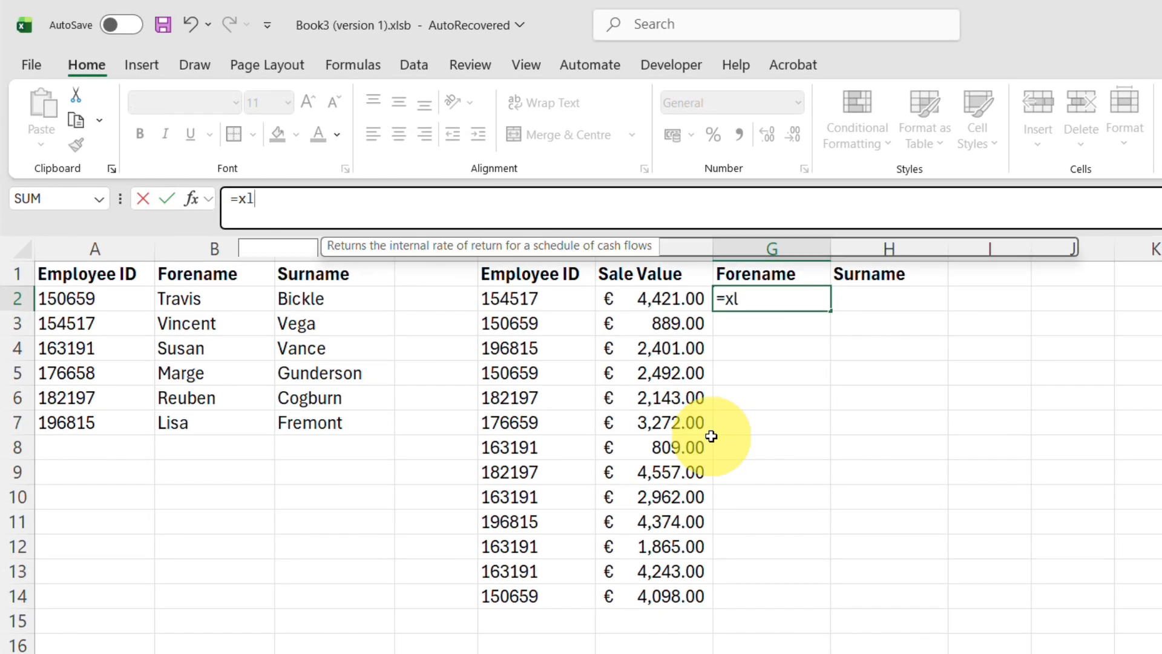
{"action": "type", "text": "ookup("}
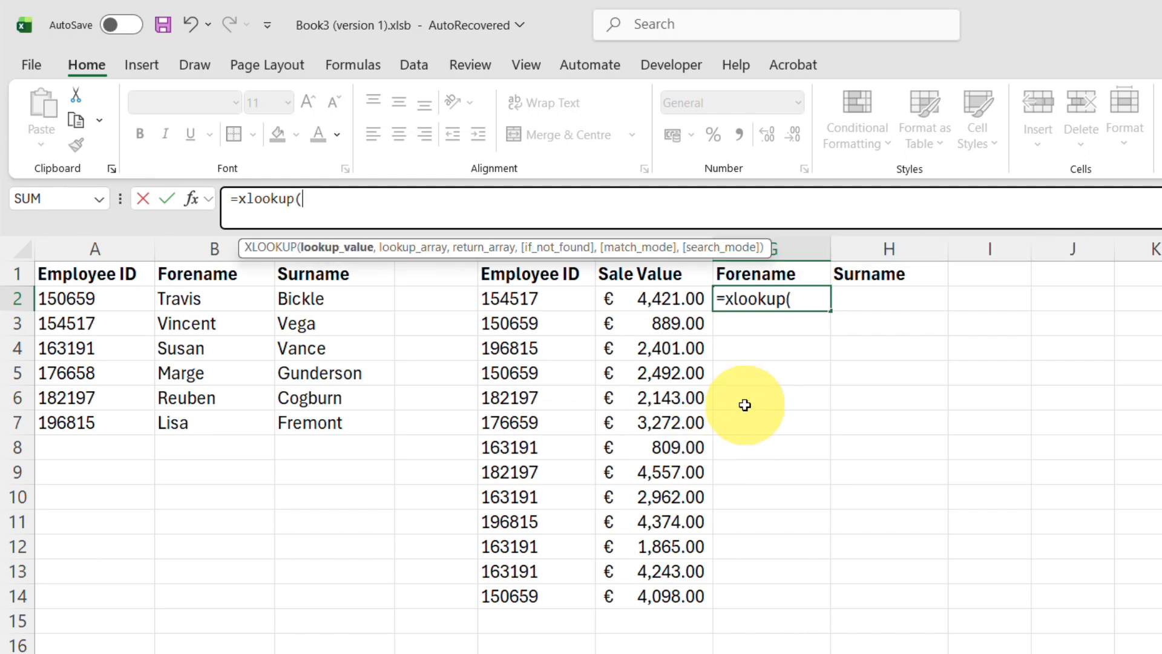
{"action": "left_click", "coordinate": [555, 298]}
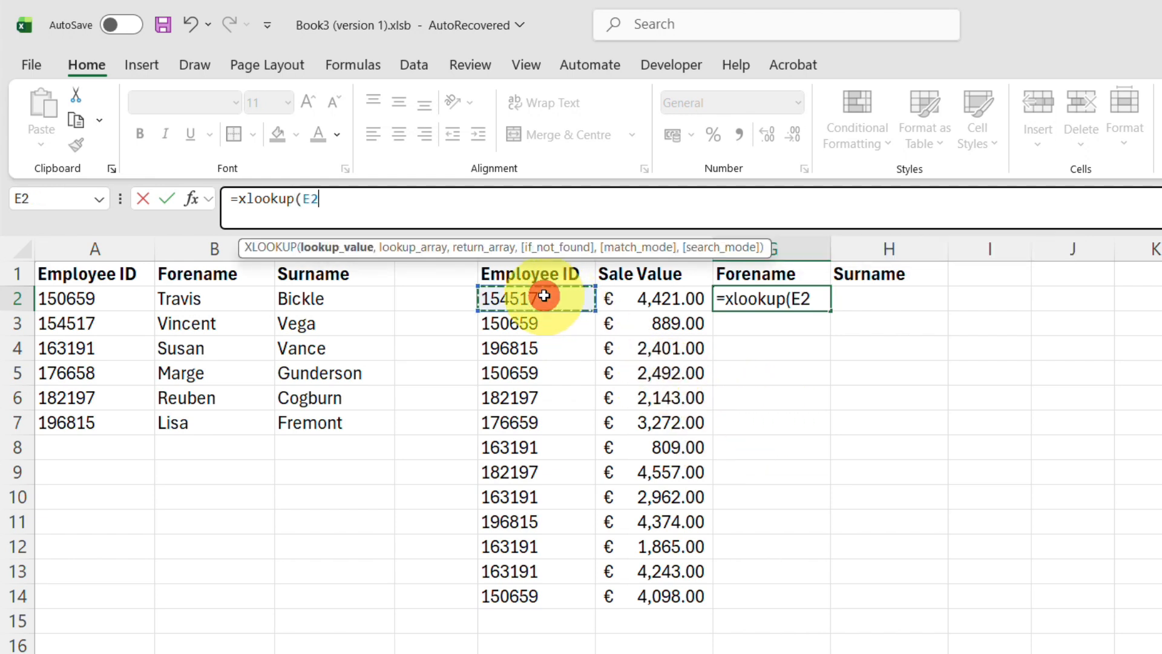
{"action": "type", "text": ","}
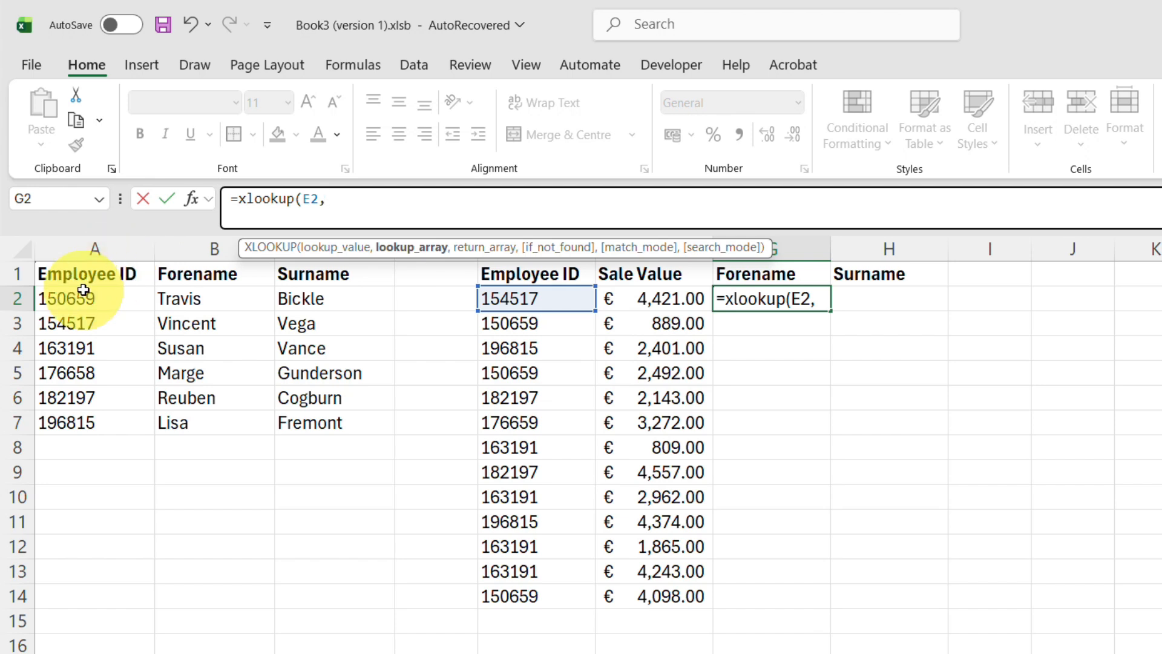
{"action": "left_click_drag", "start_coordinate": [86, 299], "coordinate": [88, 424]}
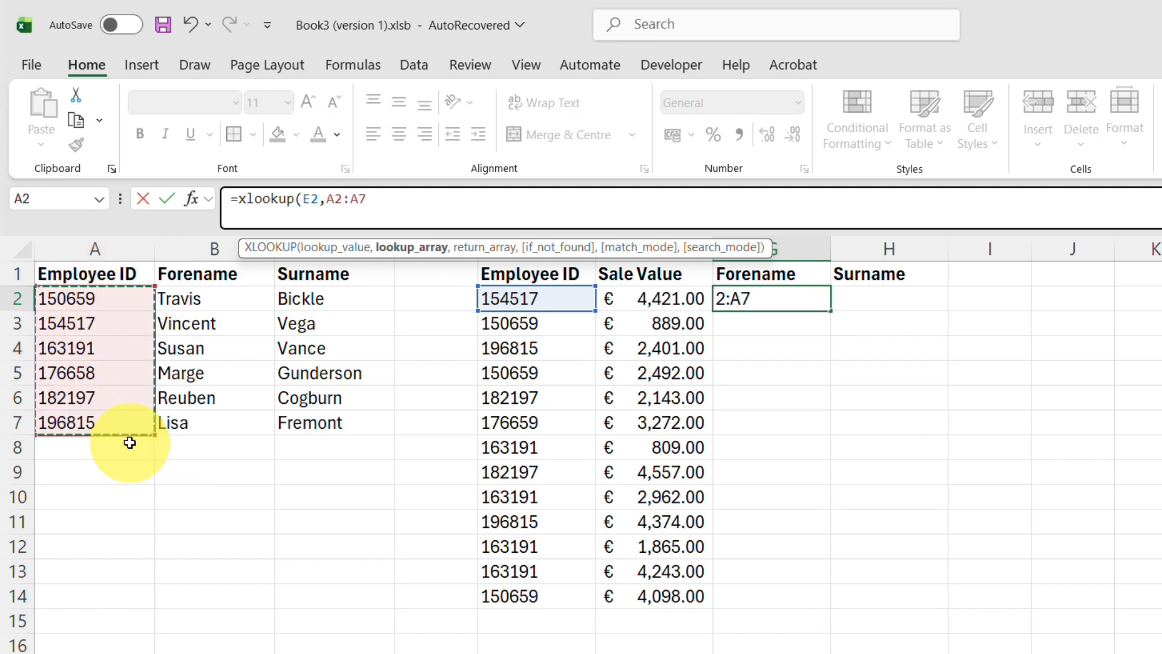
{"action": "left_click", "coordinate": [120, 248]}
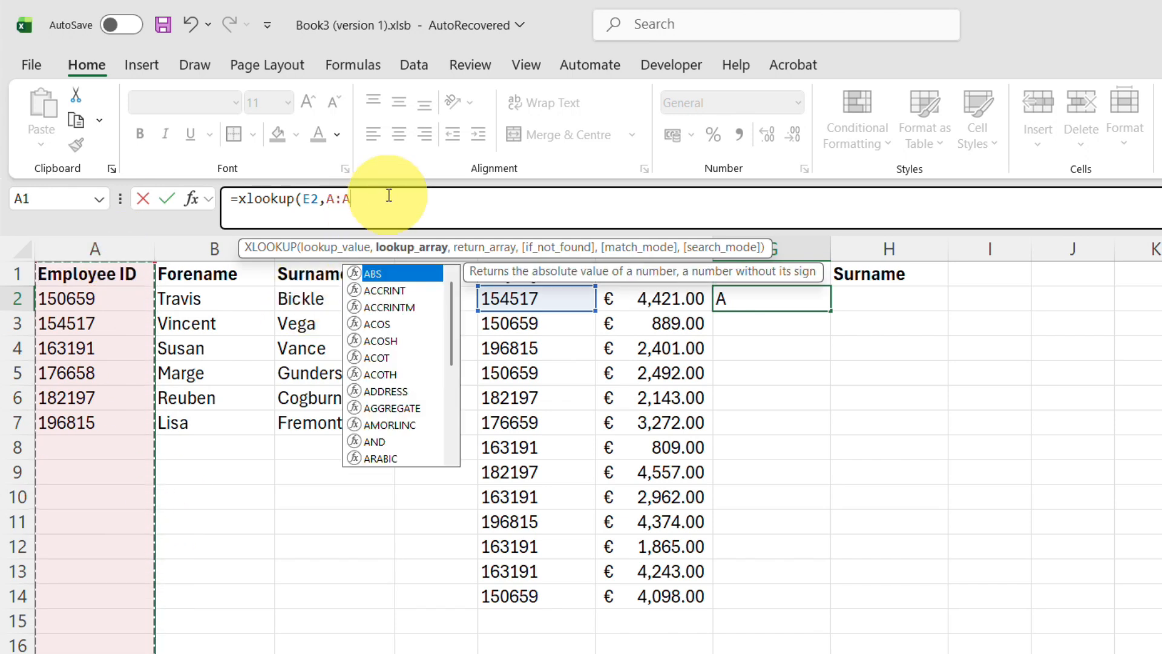
{"action": "type", "text": ","}
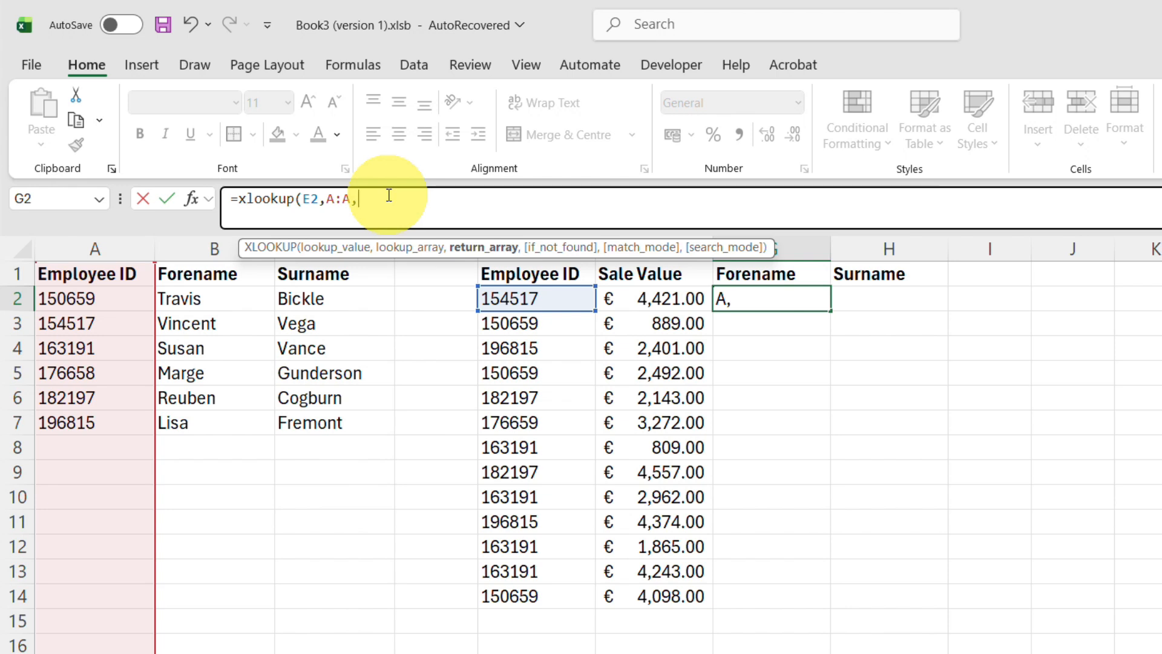
{"action": "left_click", "coordinate": [205, 248]}
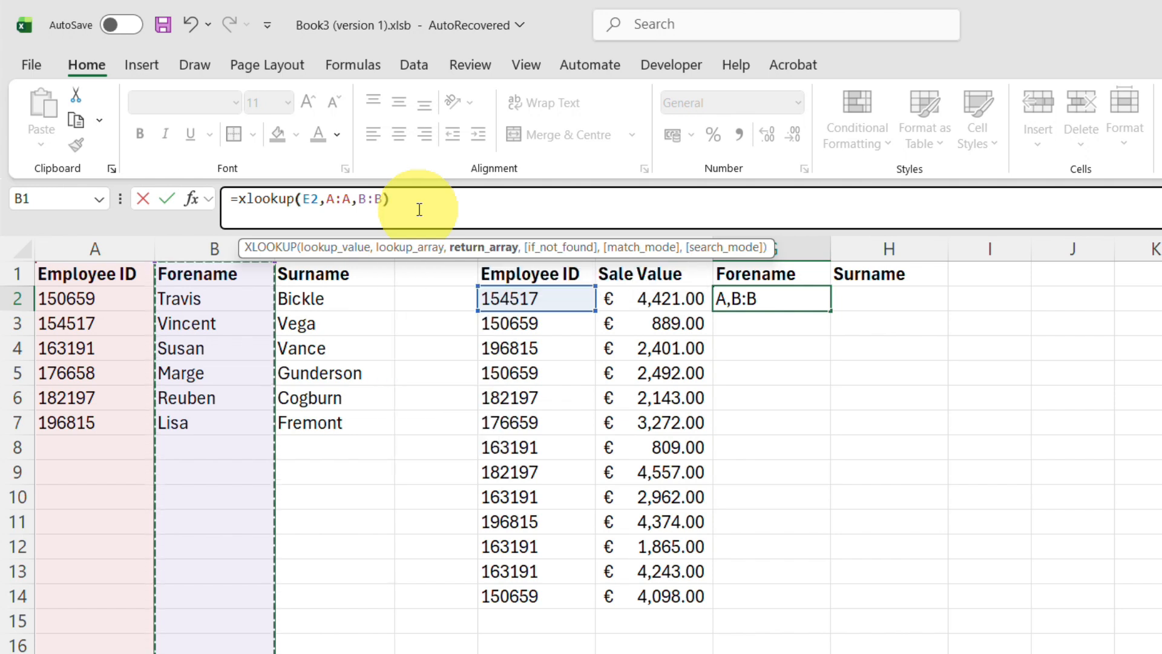
{"action": "type", "text": ")"}
{"action": "key", "text": "Return"}
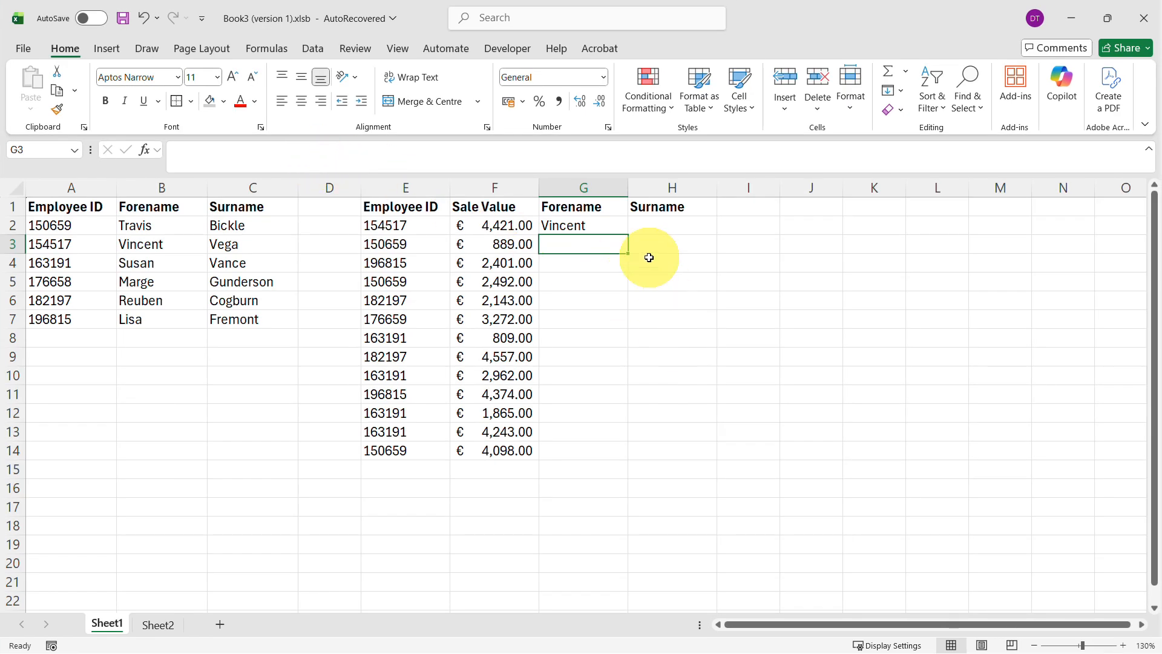
Fill the G2 formula down to G14 and inspect the formula in G7 and the employee ID in E7.
{"action": "left_click", "coordinate": [599, 221]}
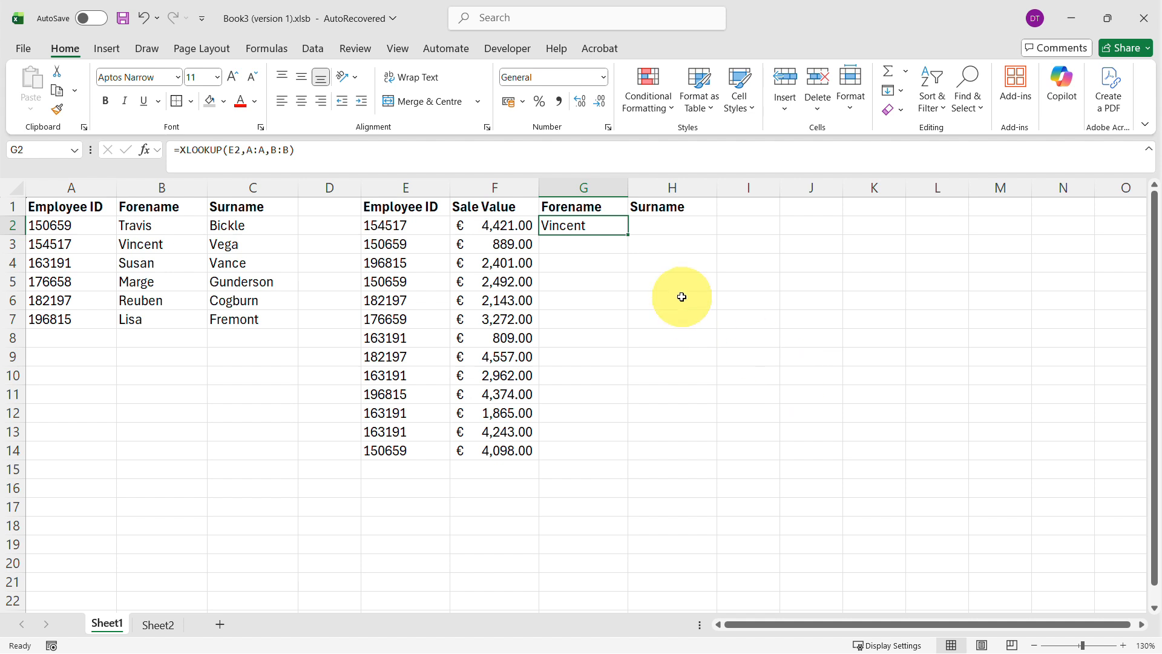
{"action": "left_click_drag", "start_coordinate": [630, 236], "coordinate": [625, 456]}
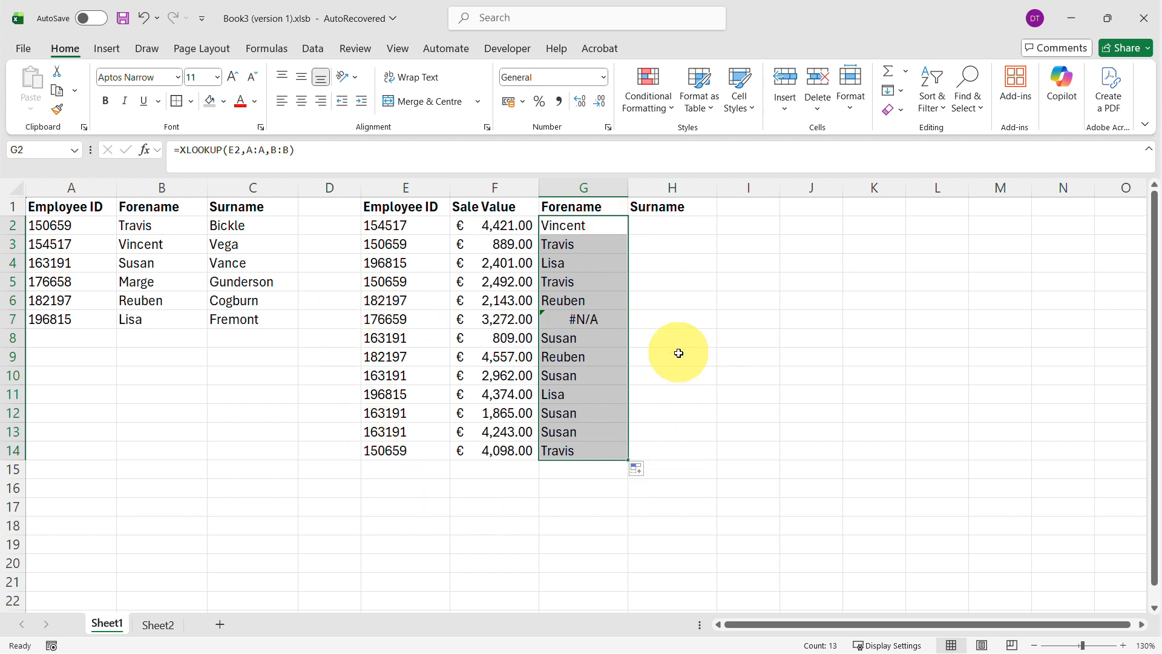
{"action": "left_click", "coordinate": [603, 320]}
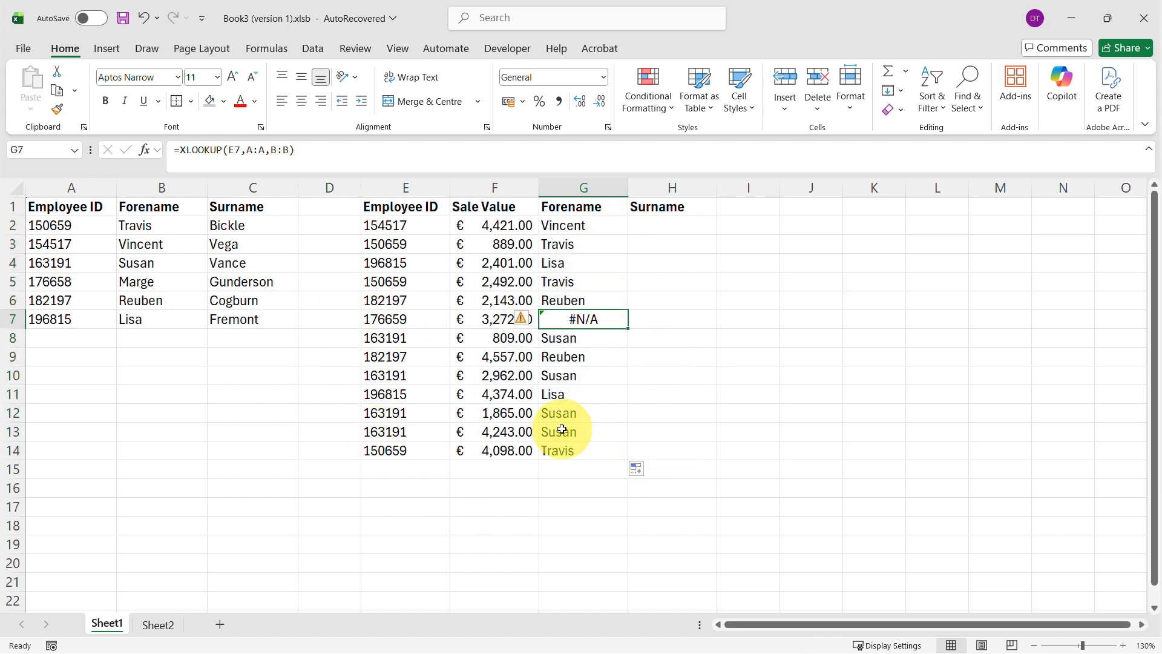
{"action": "double_click", "coordinate": [411, 320]}
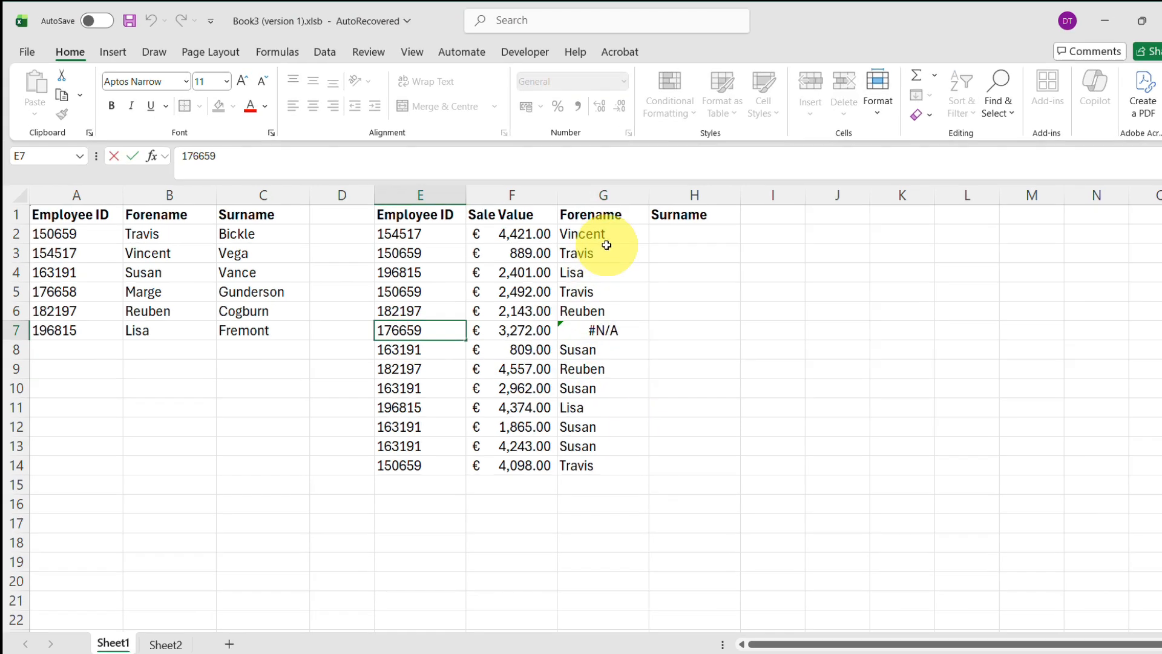
Add "WRONG" as the if_not_found argument of the XLOOKUP formula in G2.
{"action": "left_click", "coordinate": [586, 224]}
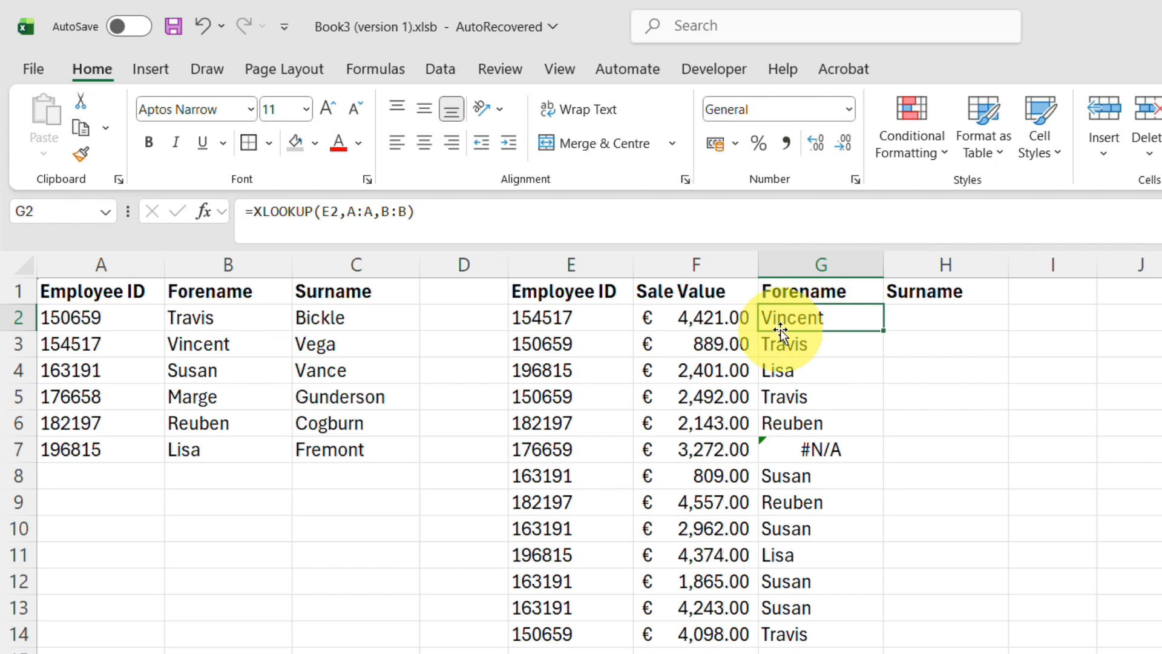
{"action": "left_click", "coordinate": [406, 211]}
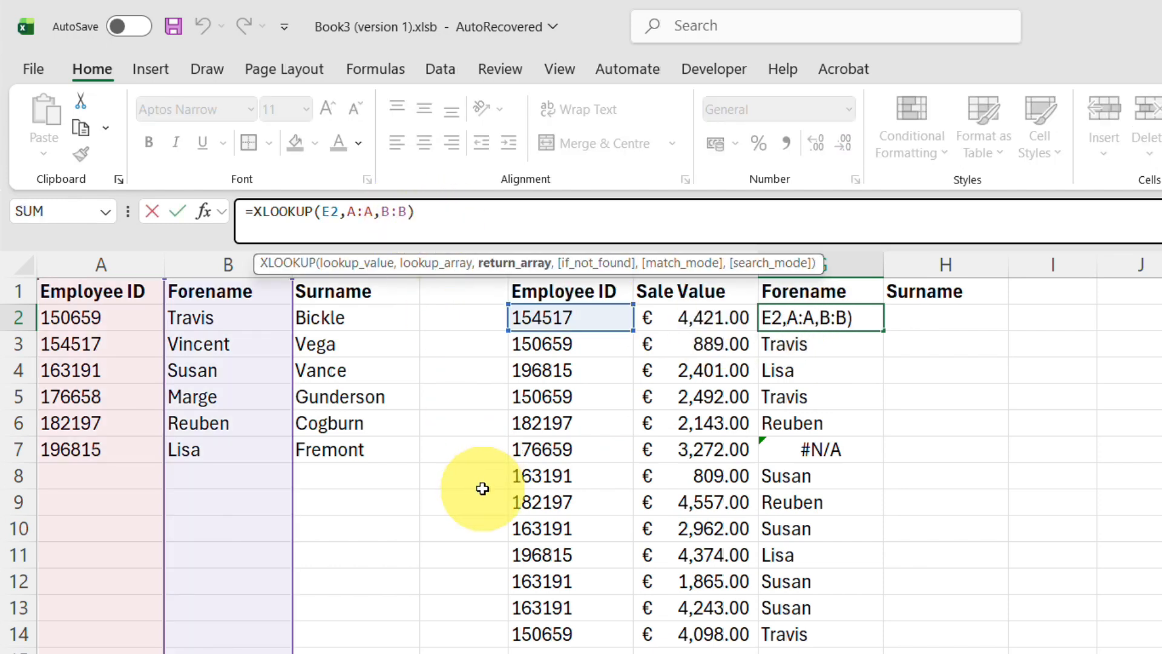
{"action": "type", "text": ","}
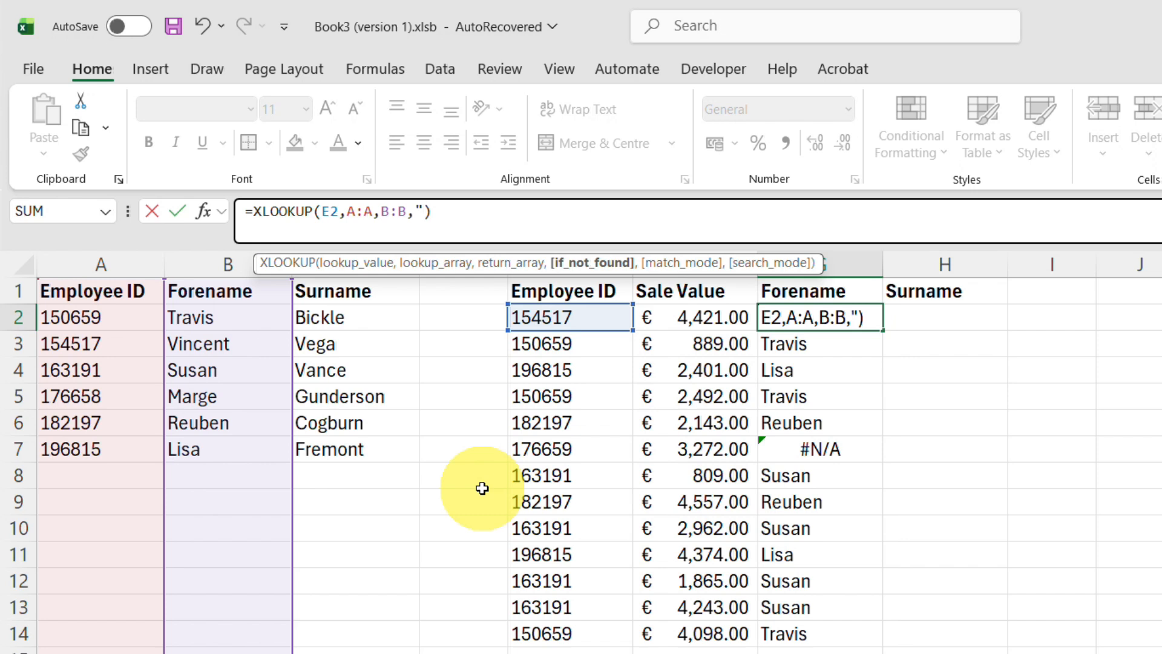
{"action": "type", "text": "WRONG"}
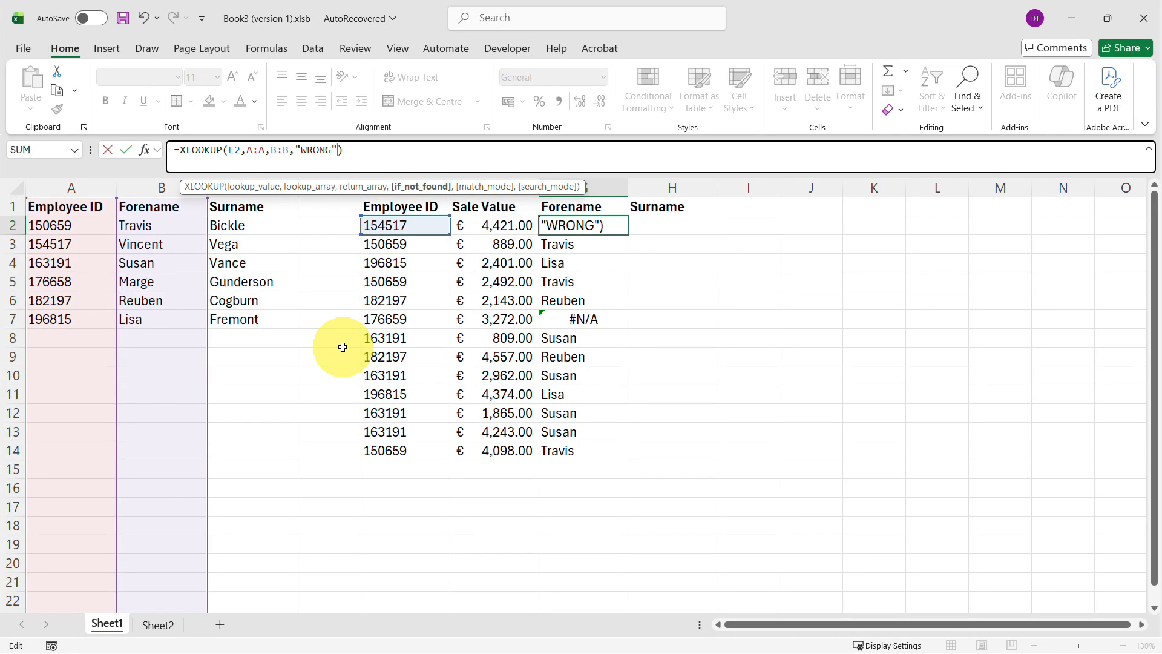
{"action": "key", "text": "Return"}
Fill the G2 formula with its "WRONG" fallback down to G14 and check the copied formula in G7.
{"action": "left_click", "coordinate": [613, 227]}
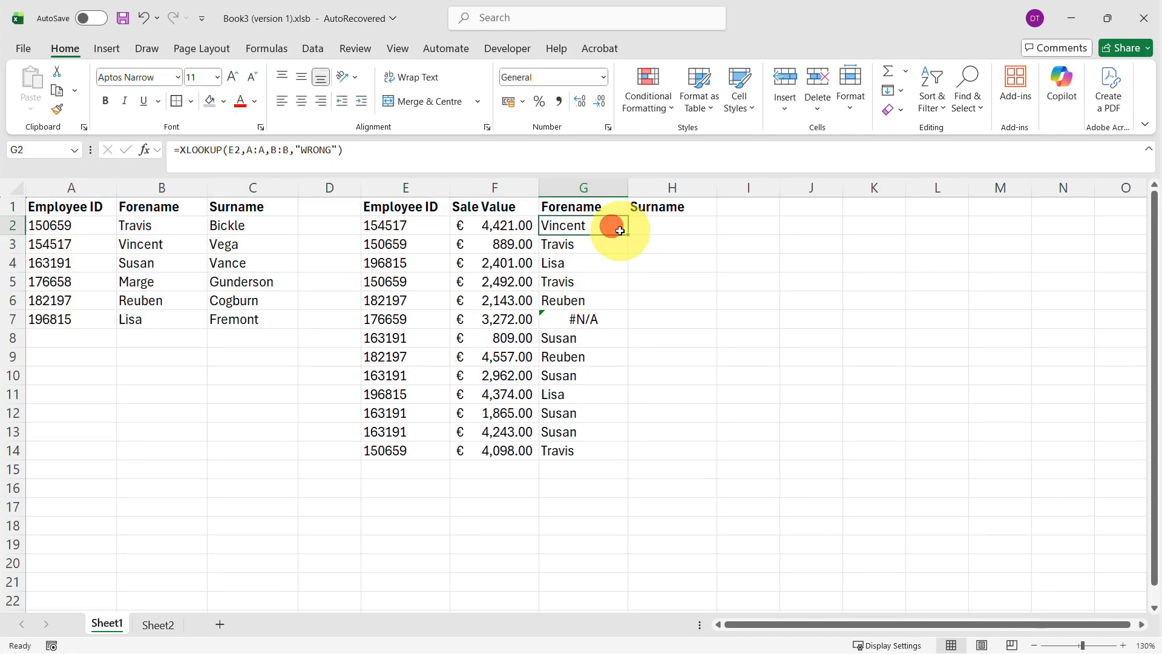
{"action": "double_click", "coordinate": [629, 236]}
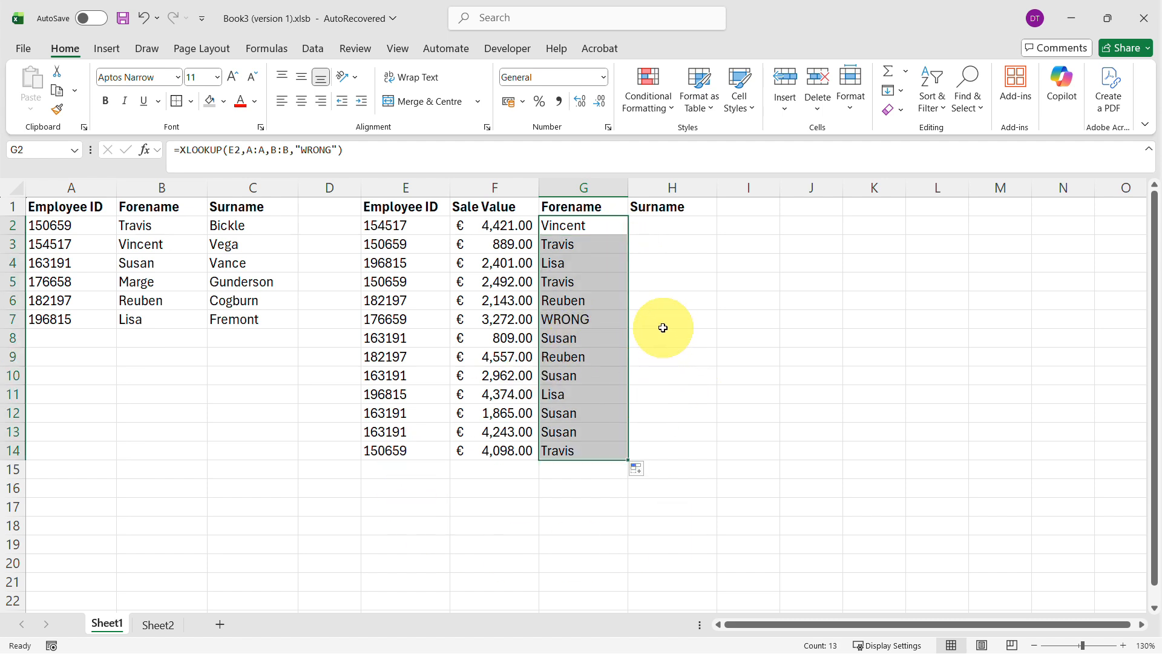
{"action": "left_click", "coordinate": [615, 319]}
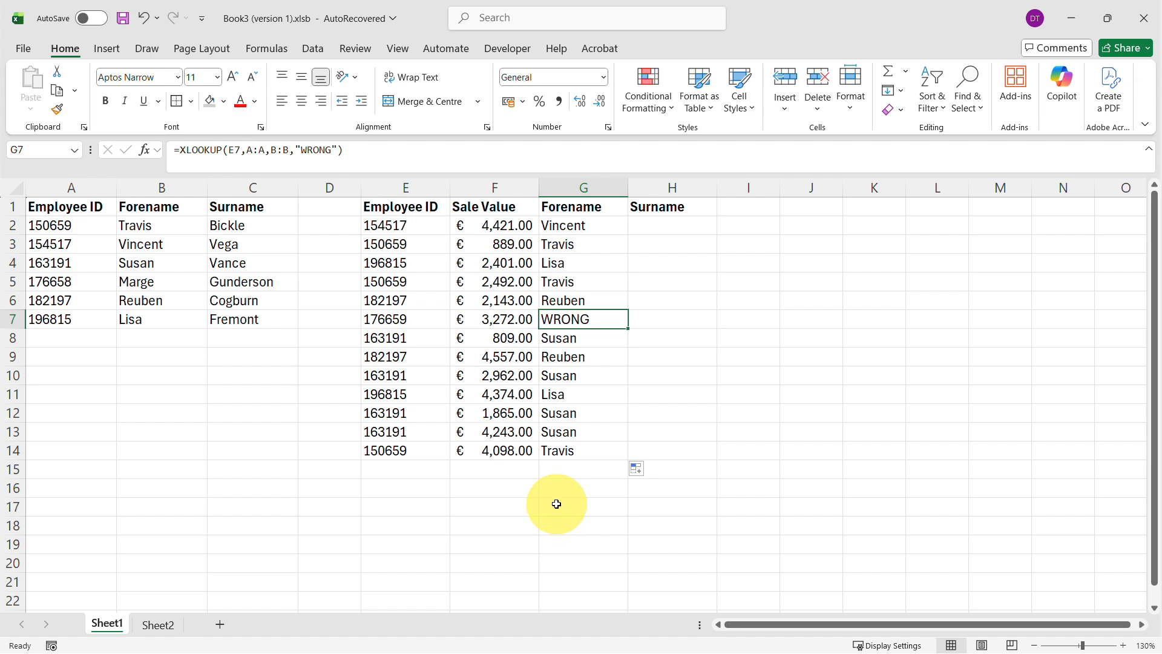
Change the return array of the XLOOKUP formula in G2 to B:C so it covers both forename and surname.
{"action": "left_click", "coordinate": [571, 224]}
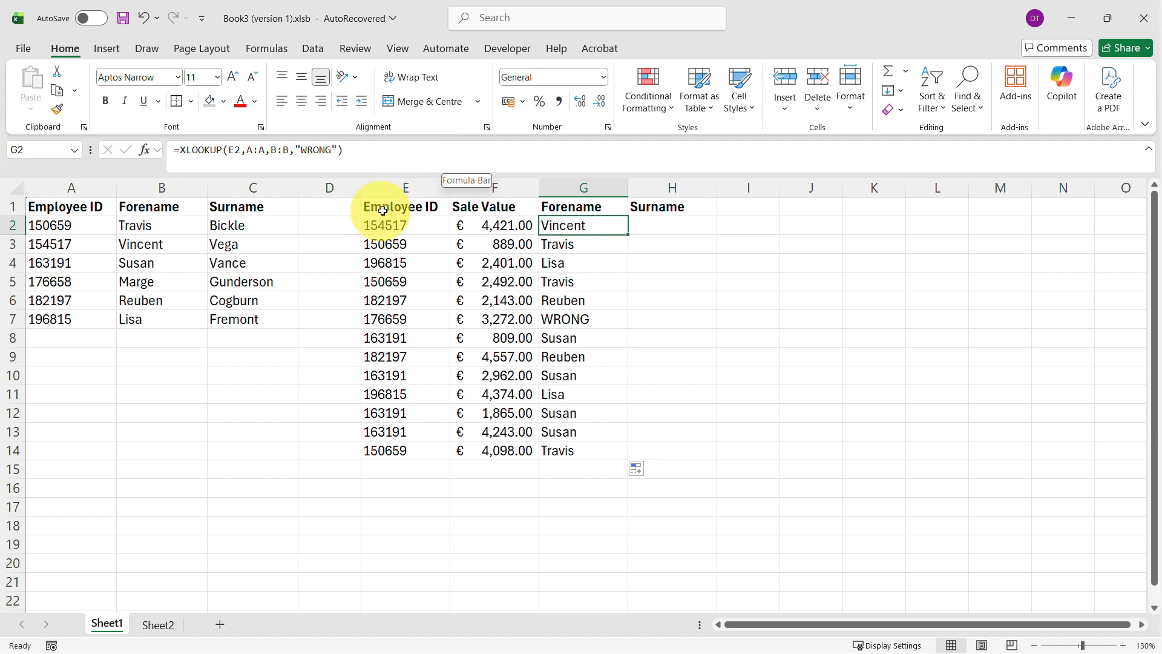
{"action": "left_click", "coordinate": [290, 150]}
{"action": "left_click_drag", "start_coordinate": [290, 150], "coordinate": [271, 151]}
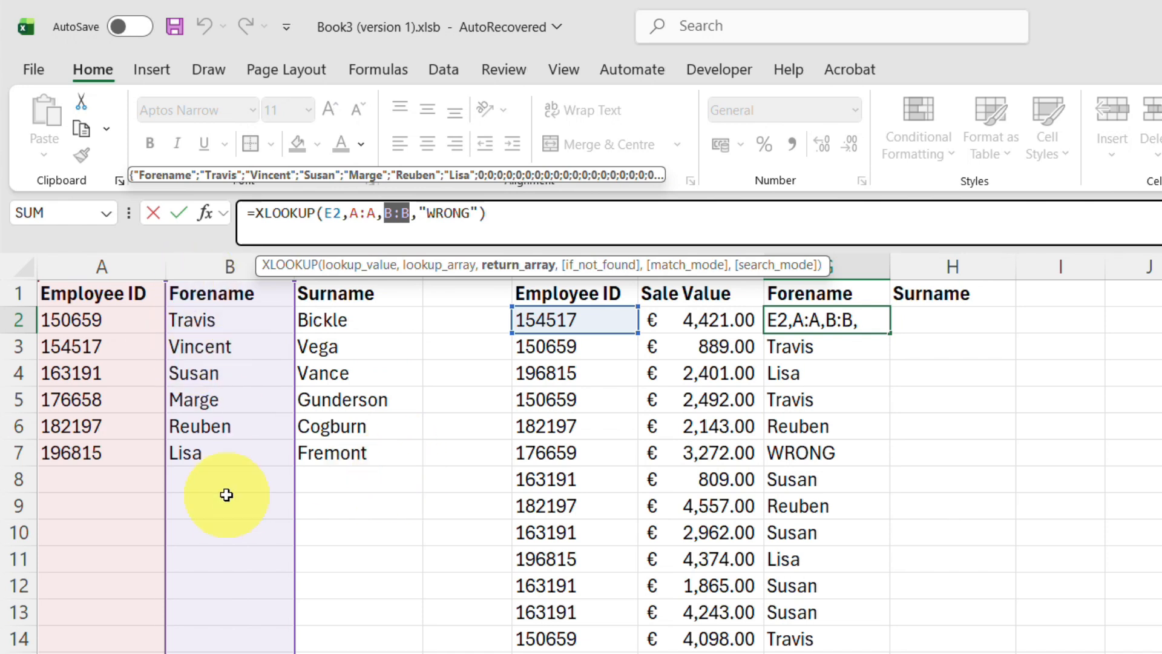
{"action": "left_click", "coordinate": [219, 270]}
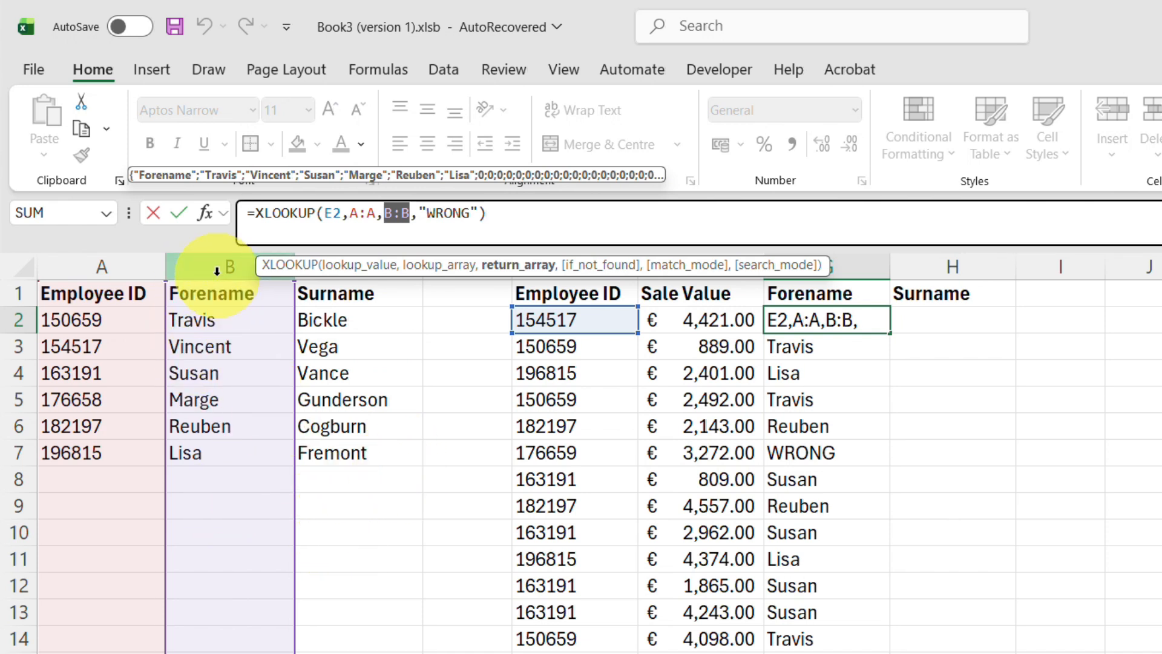
{"action": "left_click_drag", "start_coordinate": [264, 270], "coordinate": [350, 290]}
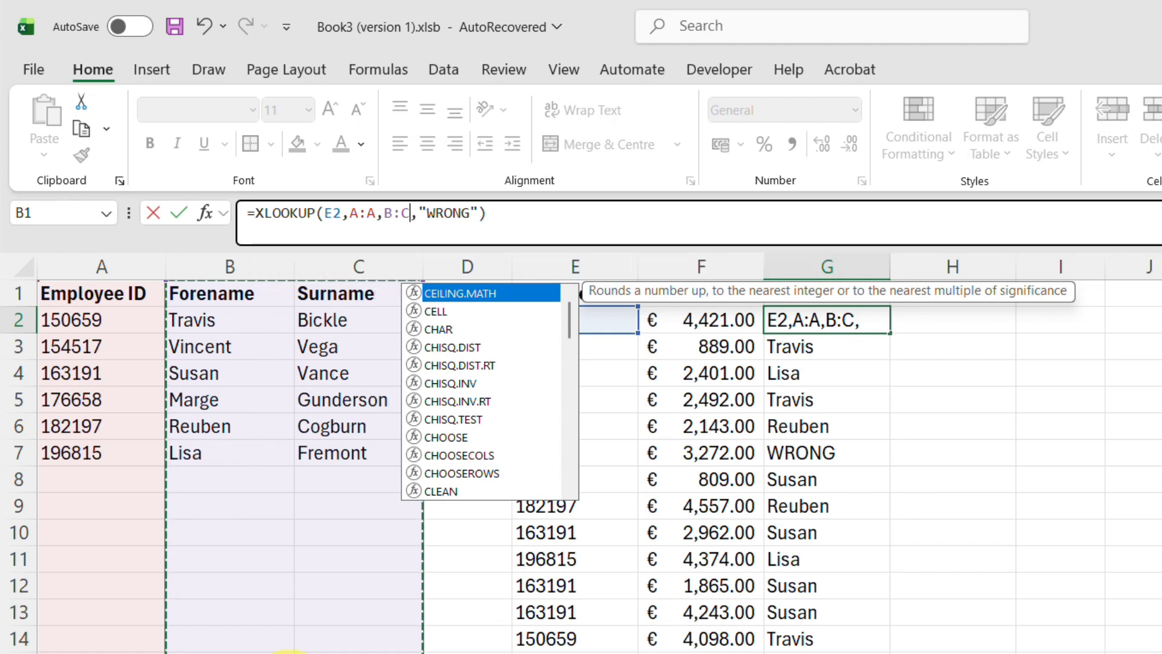
{"action": "key", "text": "Return"}
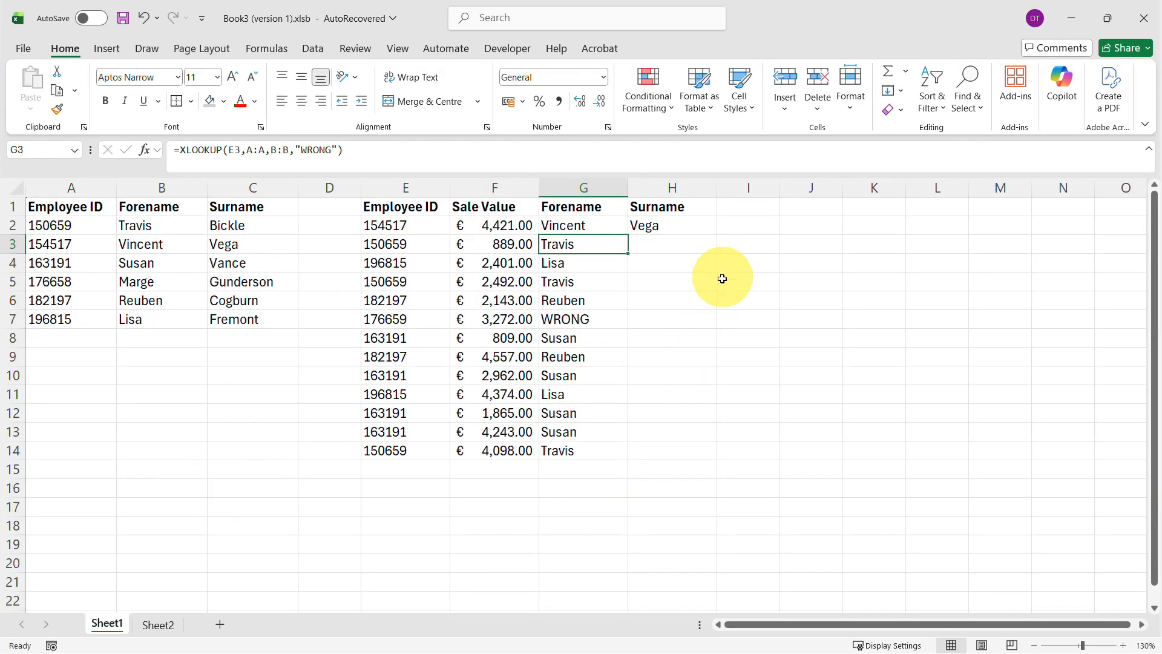
Check the formulas behind G2 and the spilled surname in H2, and fill the G2 formula down to G14.
{"action": "left_click", "coordinate": [693, 194]}
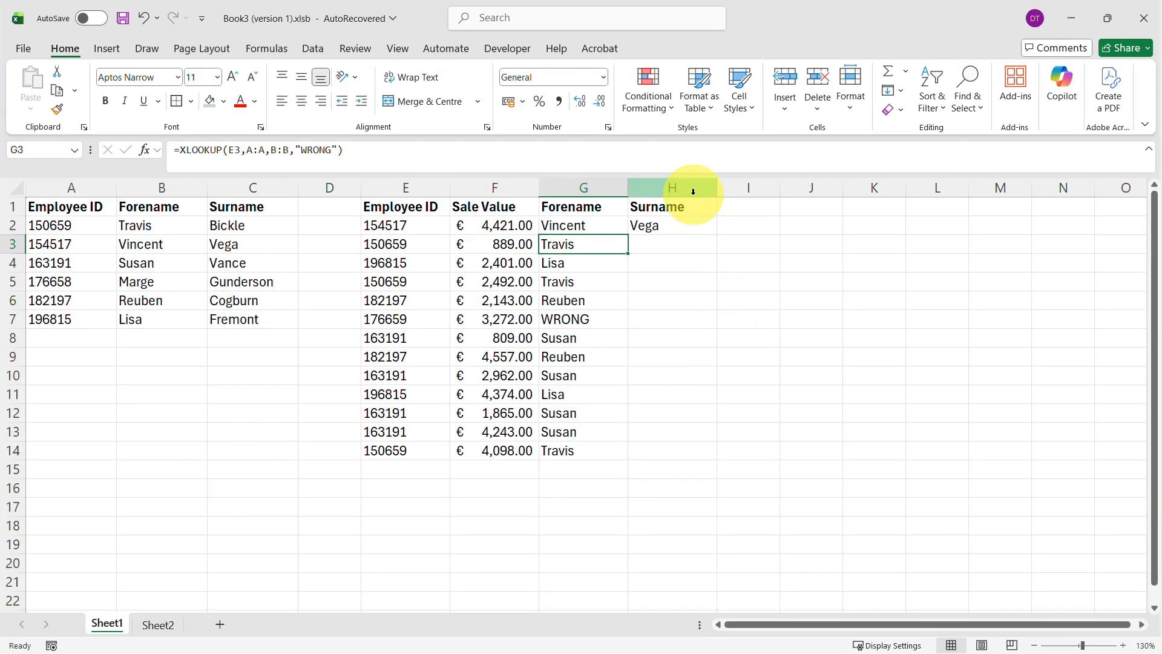
{"action": "left_click", "coordinate": [678, 225]}
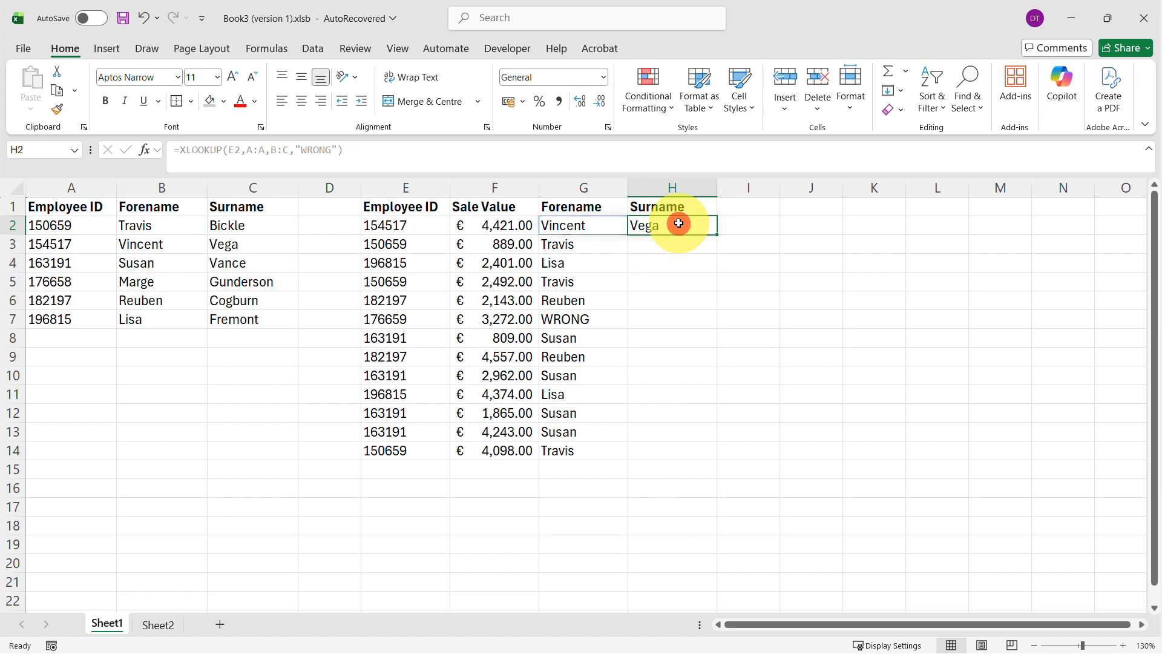
{"action": "left_click", "coordinate": [586, 224]}
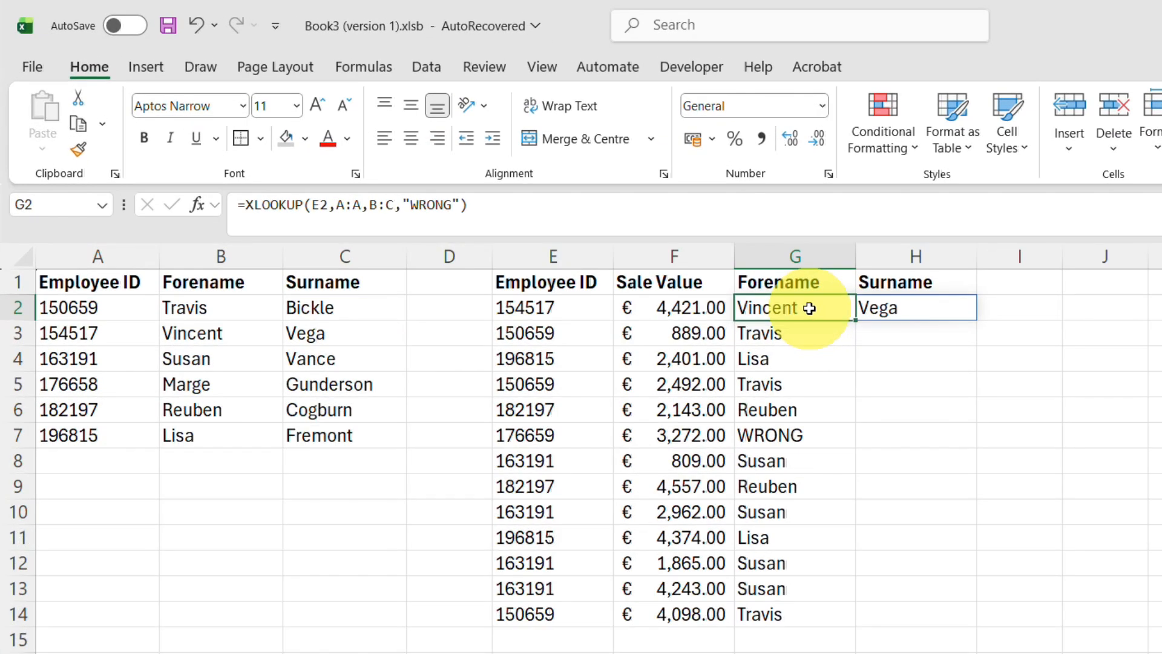
{"action": "left_click", "coordinate": [886, 312]}
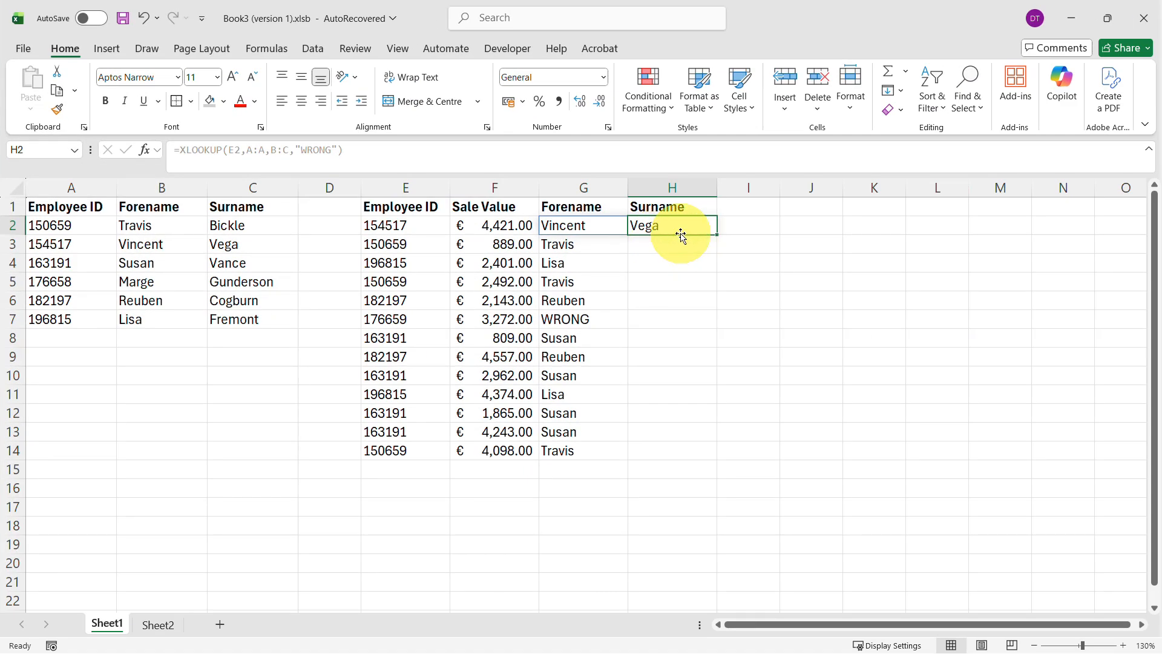
{"action": "left_click", "coordinate": [820, 314]}
{"action": "left_click_drag", "start_coordinate": [627, 235], "coordinate": [623, 464]}
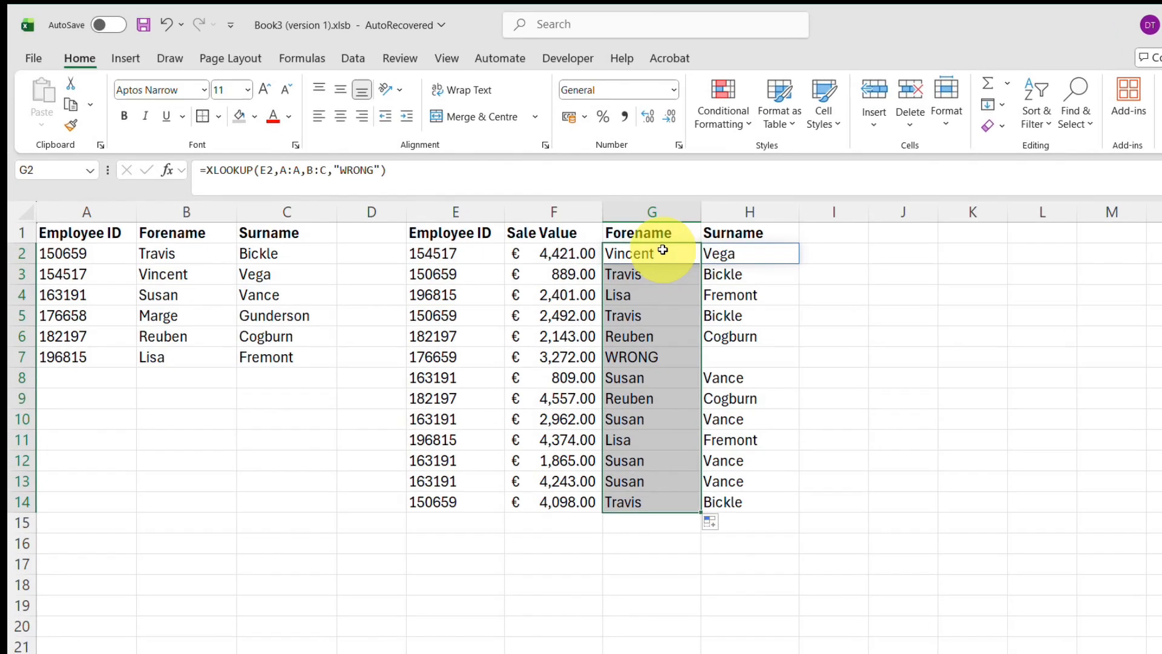
Extend the XLOOKUP formula in G2 with an empty match mode and search mode 2 for an ascending binary search.
{"action": "left_click", "coordinate": [547, 223]}
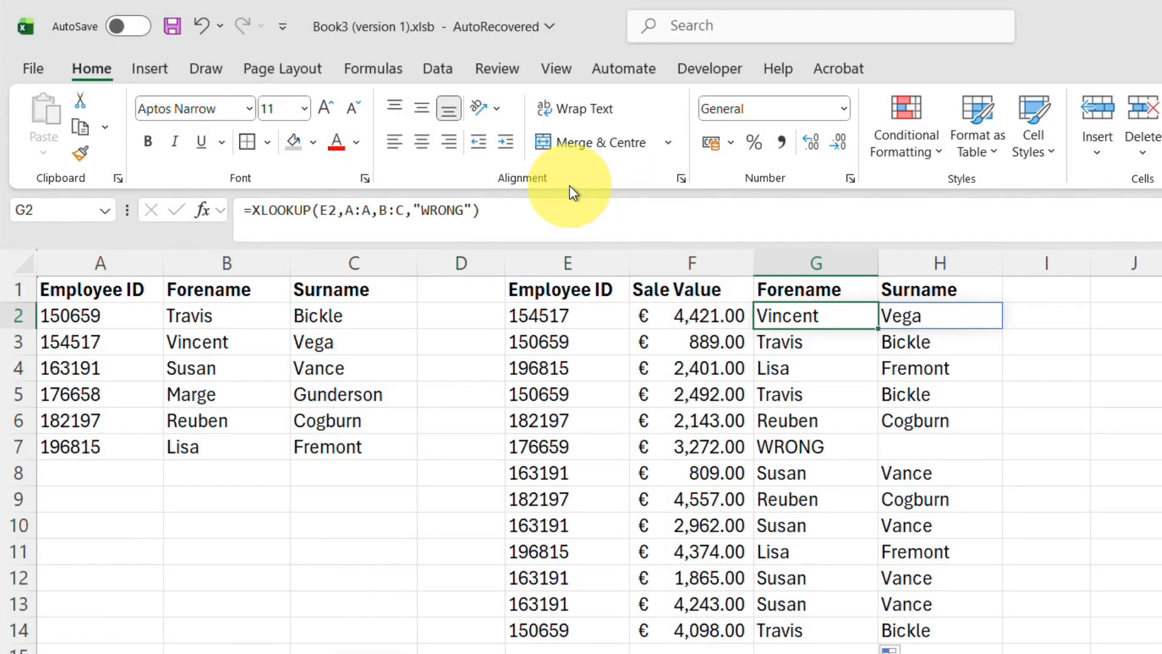
{"action": "left_click", "coordinate": [470, 210]}
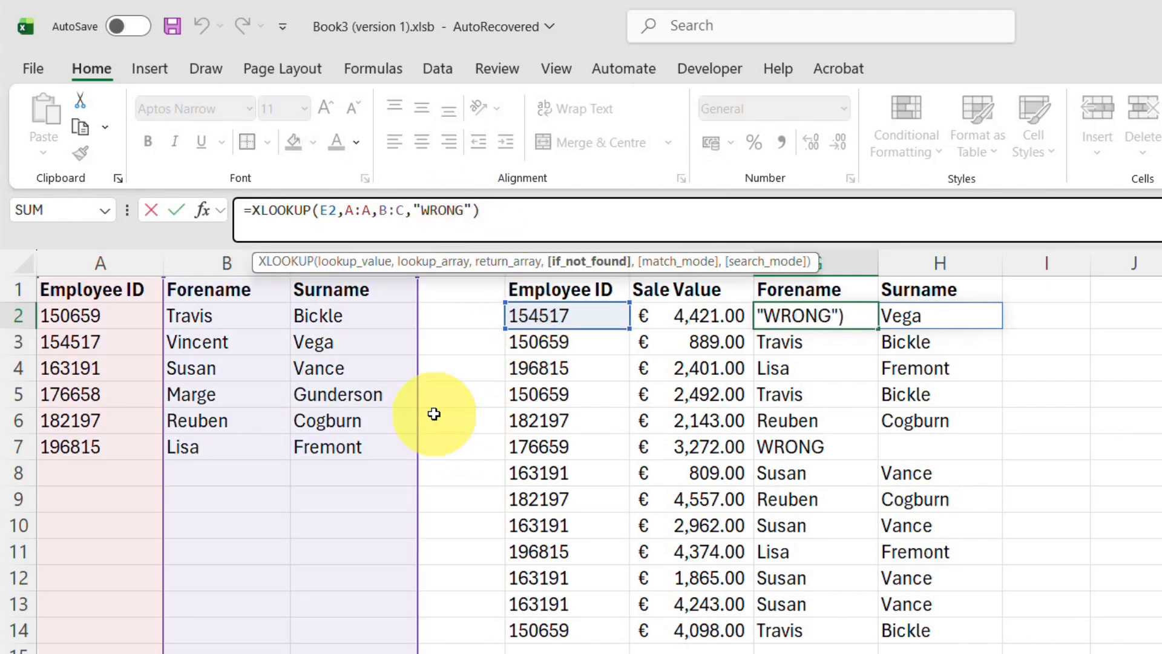
{"action": "type", "text": ","}
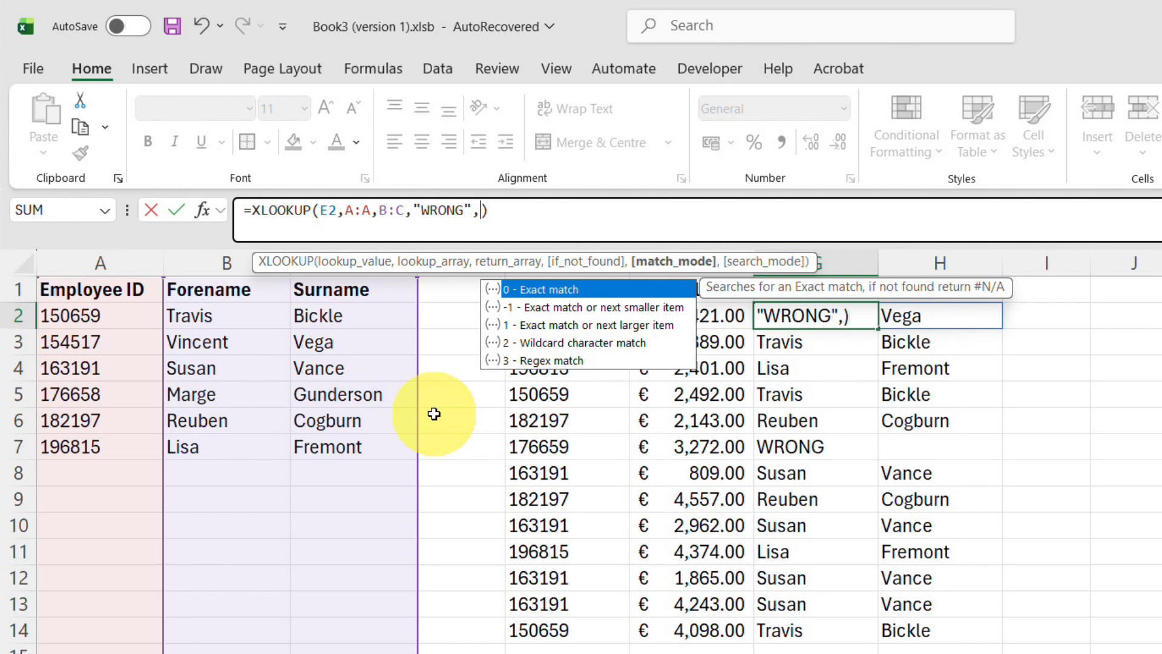
{"action": "type", "text": ","}
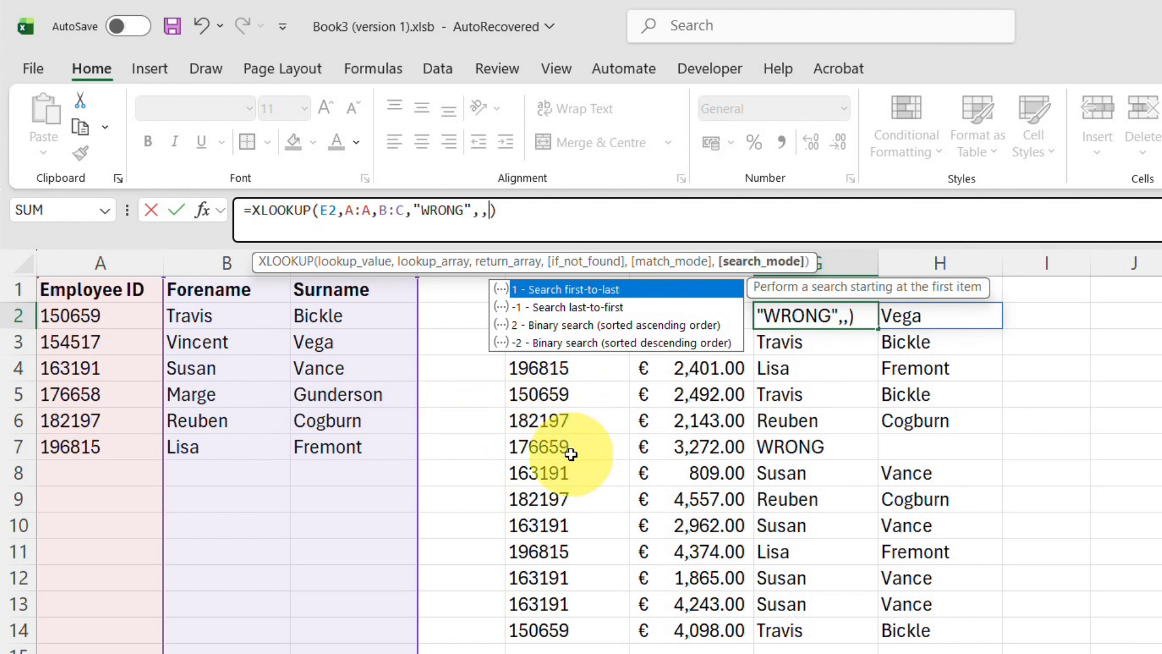
{"action": "type", "text": "2"}
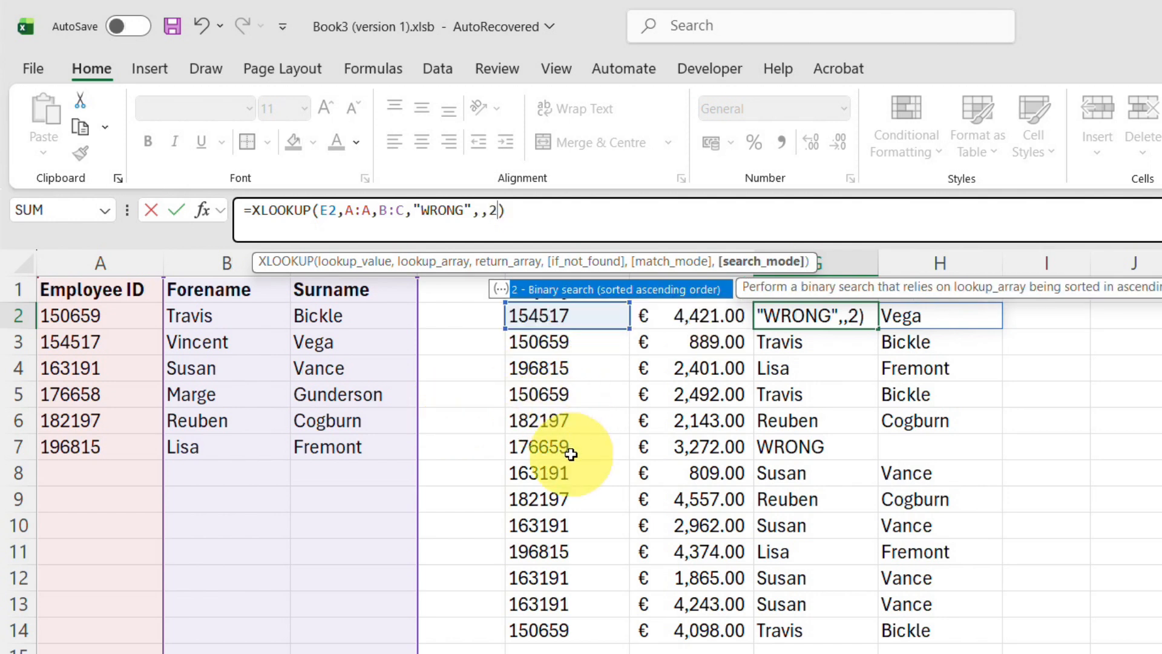
{"action": "key", "text": "Return"}
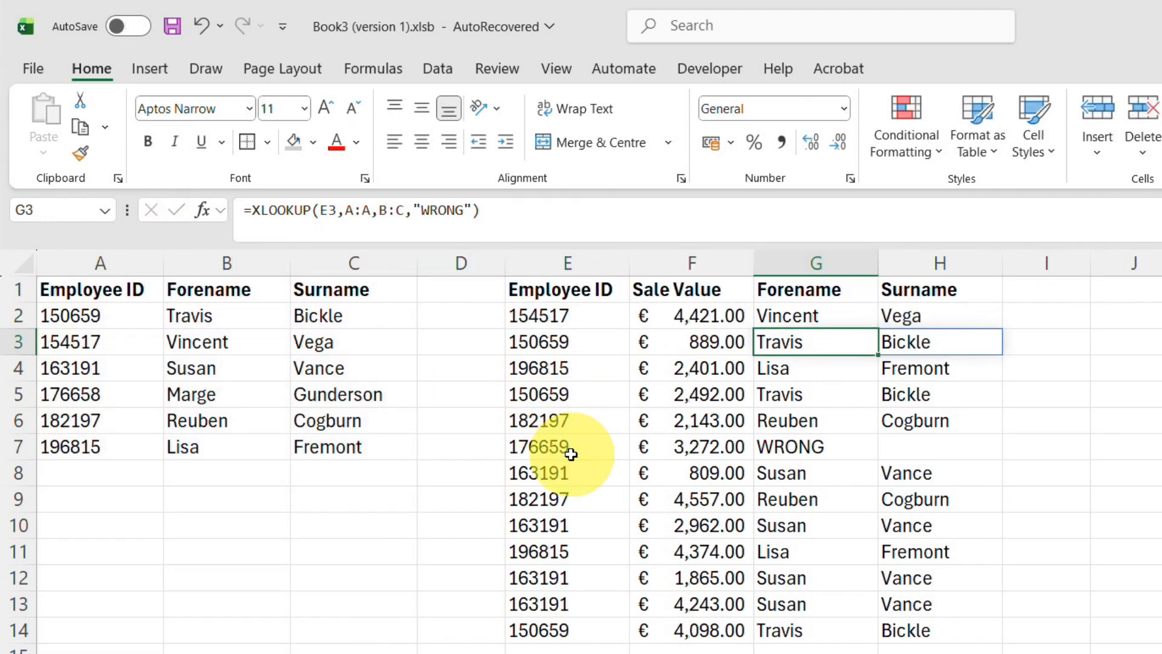
Copy the binary-search XLOOKUP formula from G2 down through G14.
{"action": "left_click", "coordinate": [836, 315]}
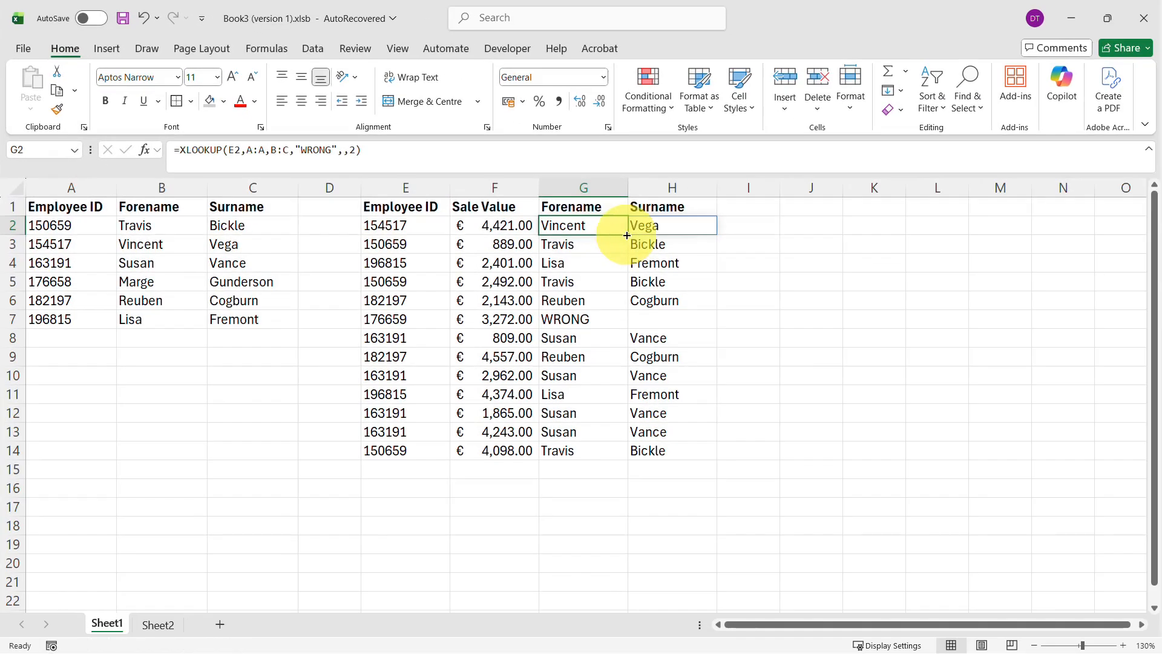
{"action": "left_click_drag", "start_coordinate": [826, 309], "coordinate": [852, 613]}
{"action": "left_click_drag", "start_coordinate": [648, 466], "coordinate": [648, 466]}
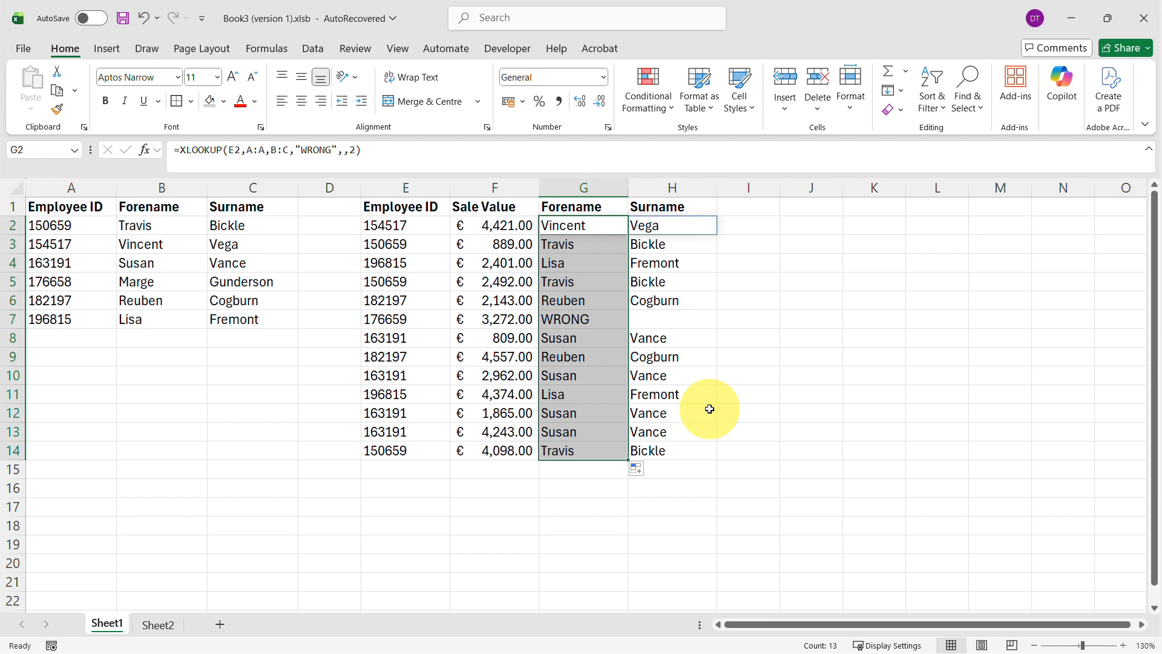
Sort the employee list in columns A to C by Employee ID from largest to smallest, and re-sort it from smallest to largest.
{"action": "left_click", "coordinate": [64, 226]}
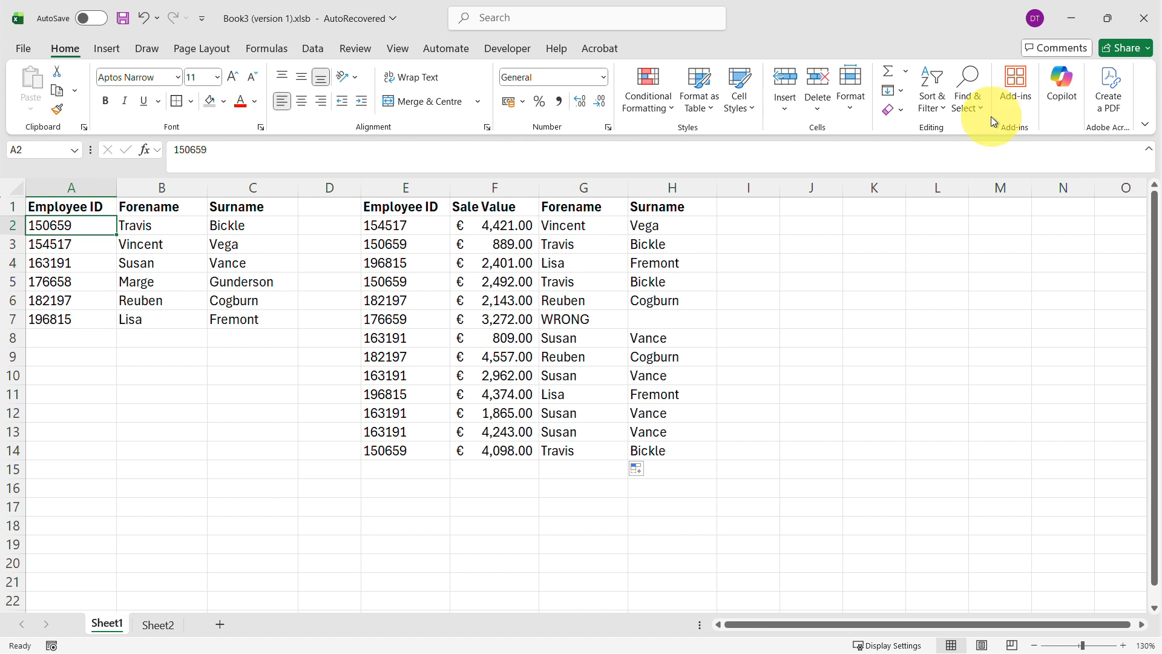
{"action": "left_click", "coordinate": [936, 109]}
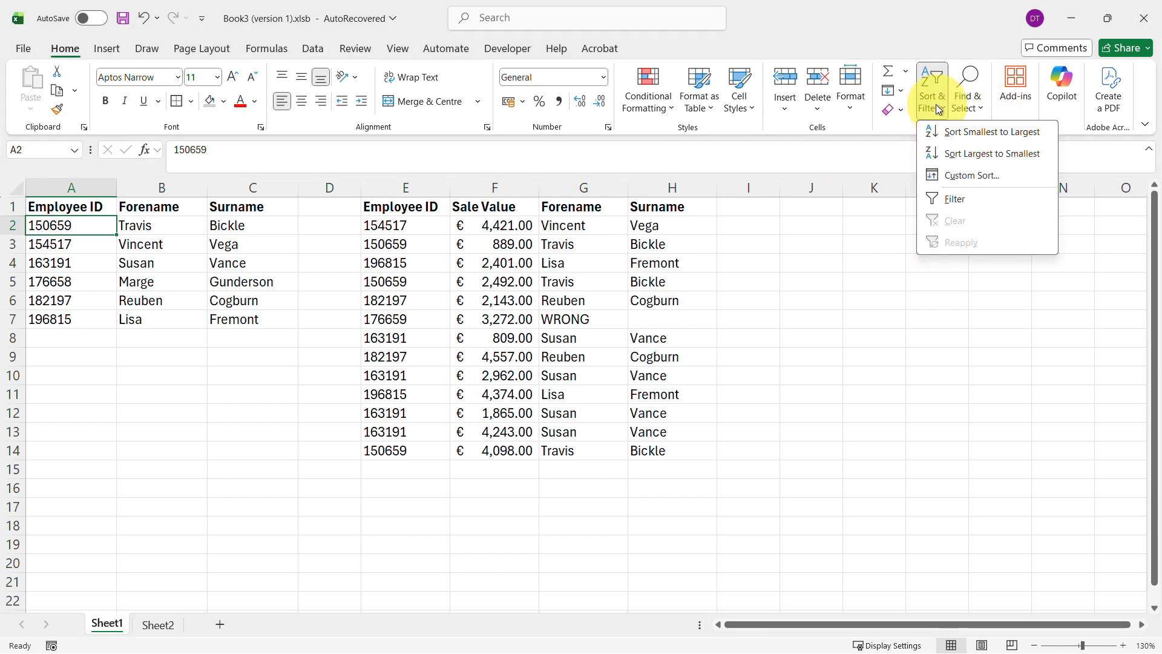
{"action": "left_click", "coordinate": [966, 156]}
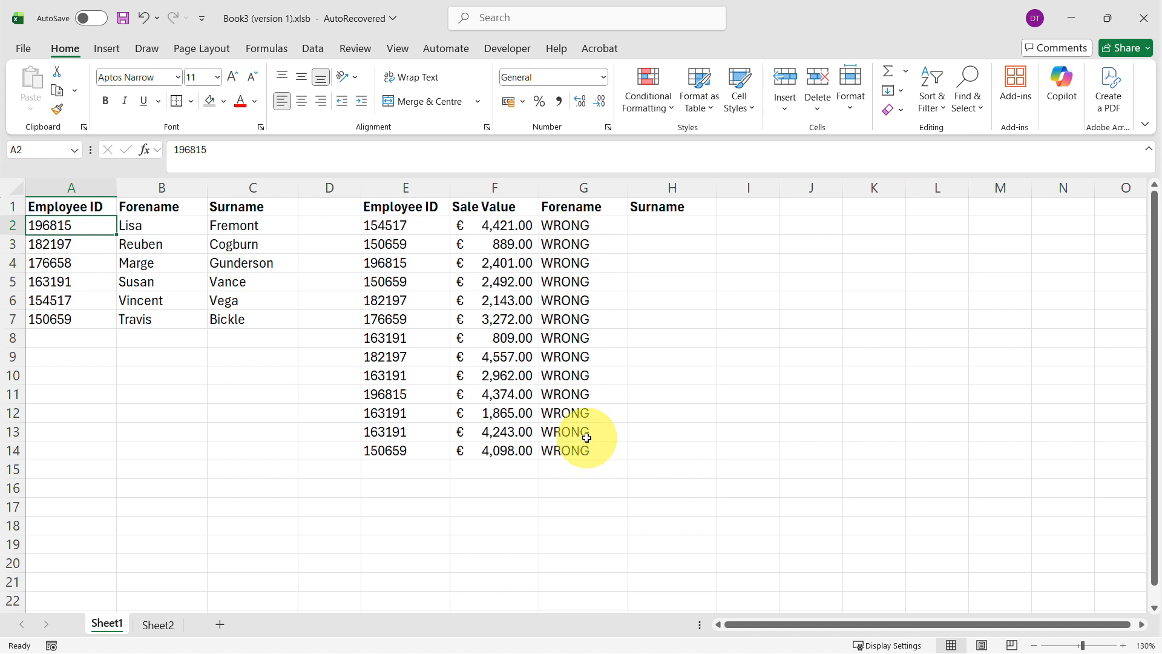
{"action": "left_click", "coordinate": [932, 102]}
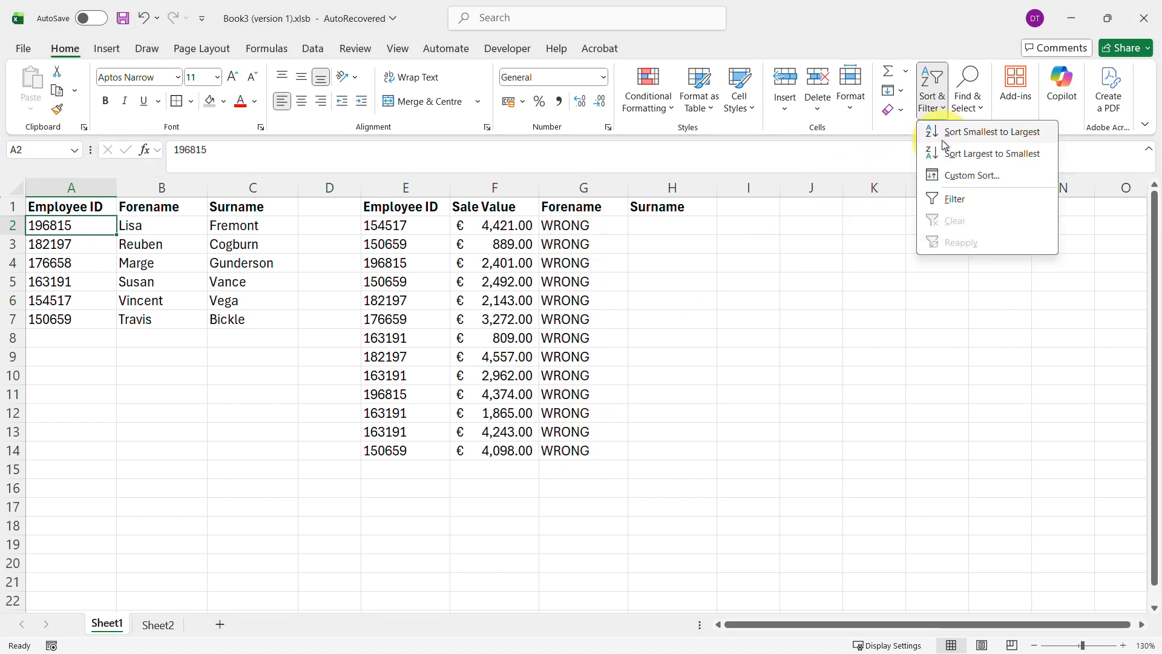
{"action": "left_click", "coordinate": [960, 132]}
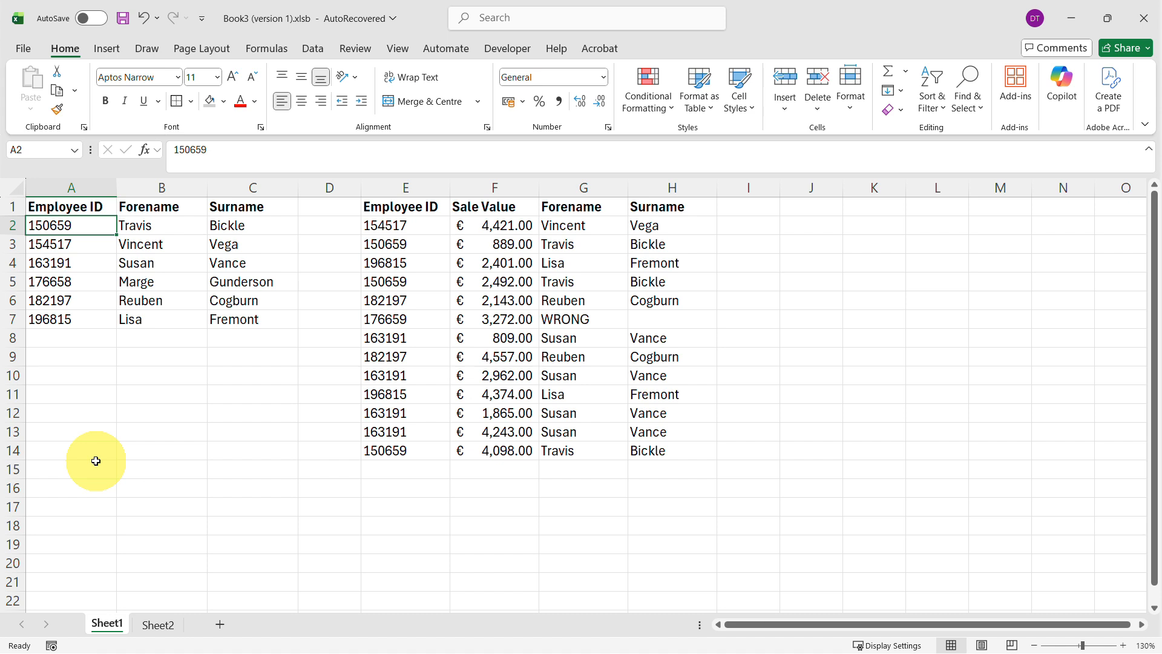
Enter Apr as the month in cell C7 on Sheet2.
{"action": "left_click", "coordinate": [164, 627]}
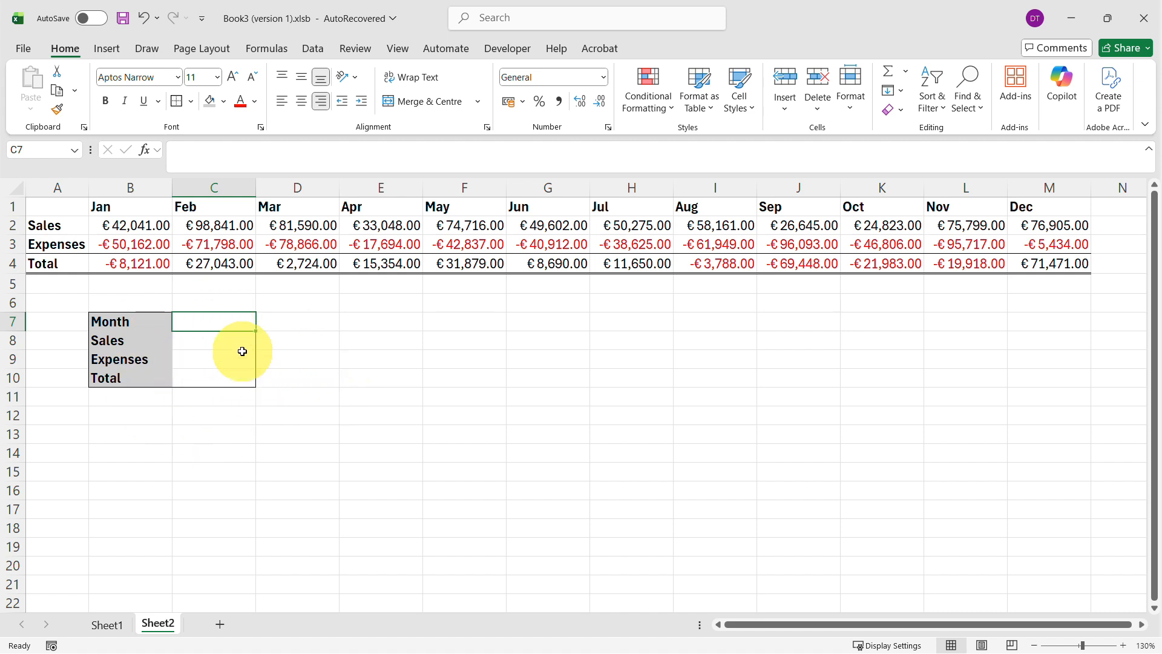
{"action": "type", "text": "Ap"}
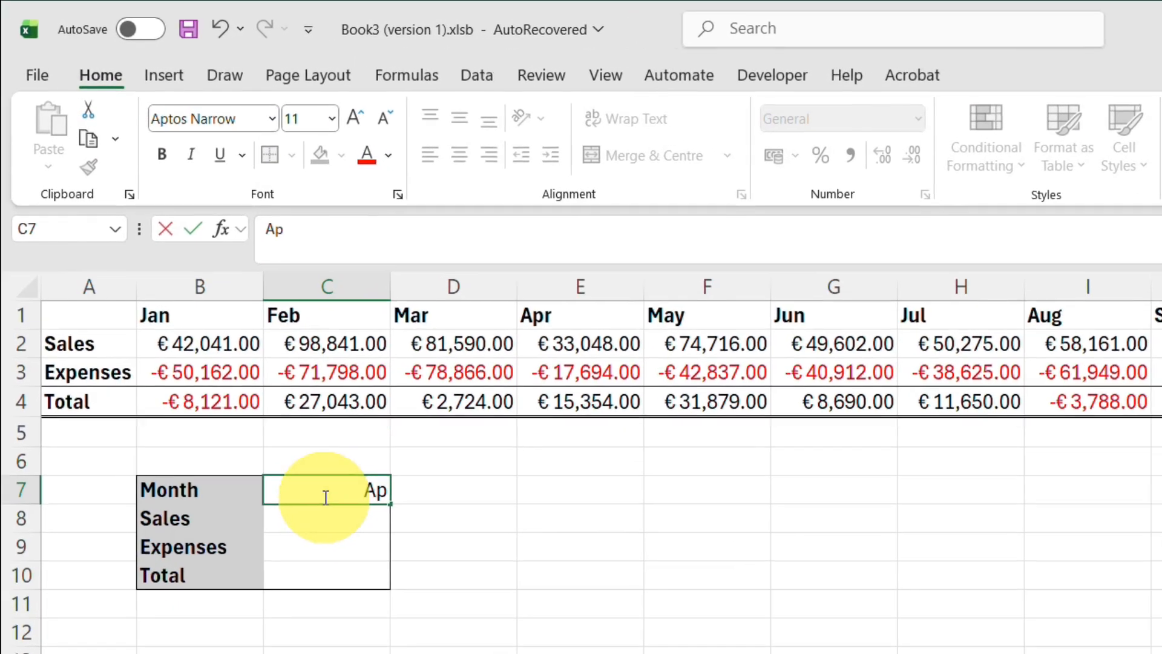
{"action": "type", "text": "r"}
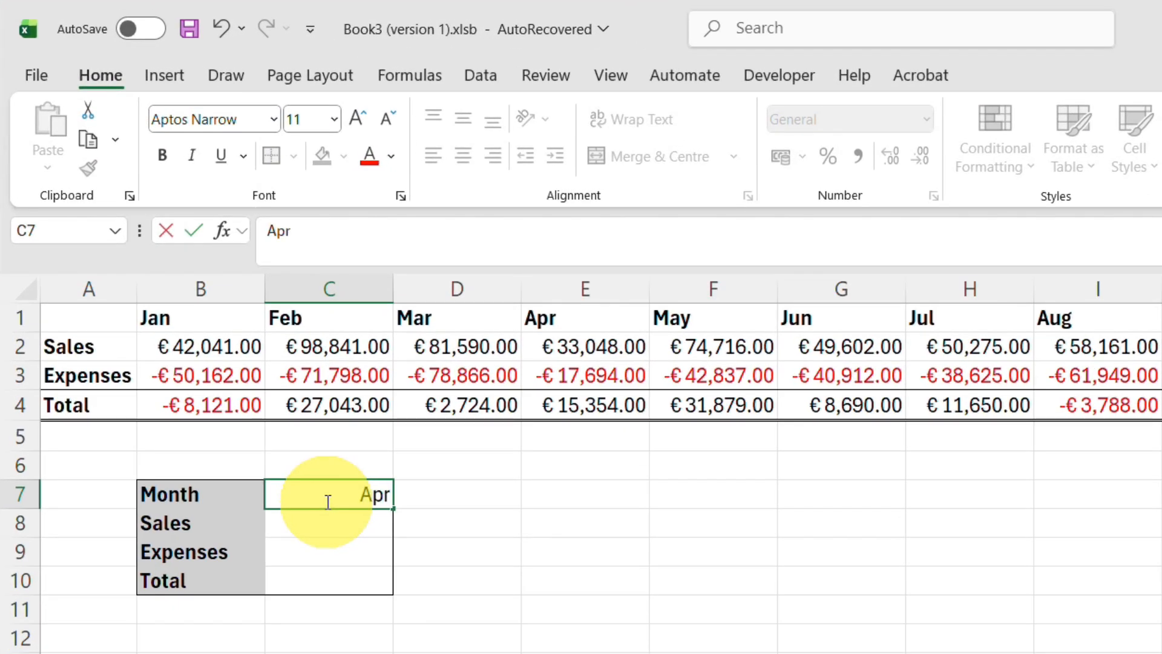
{"action": "key", "text": "Return"}
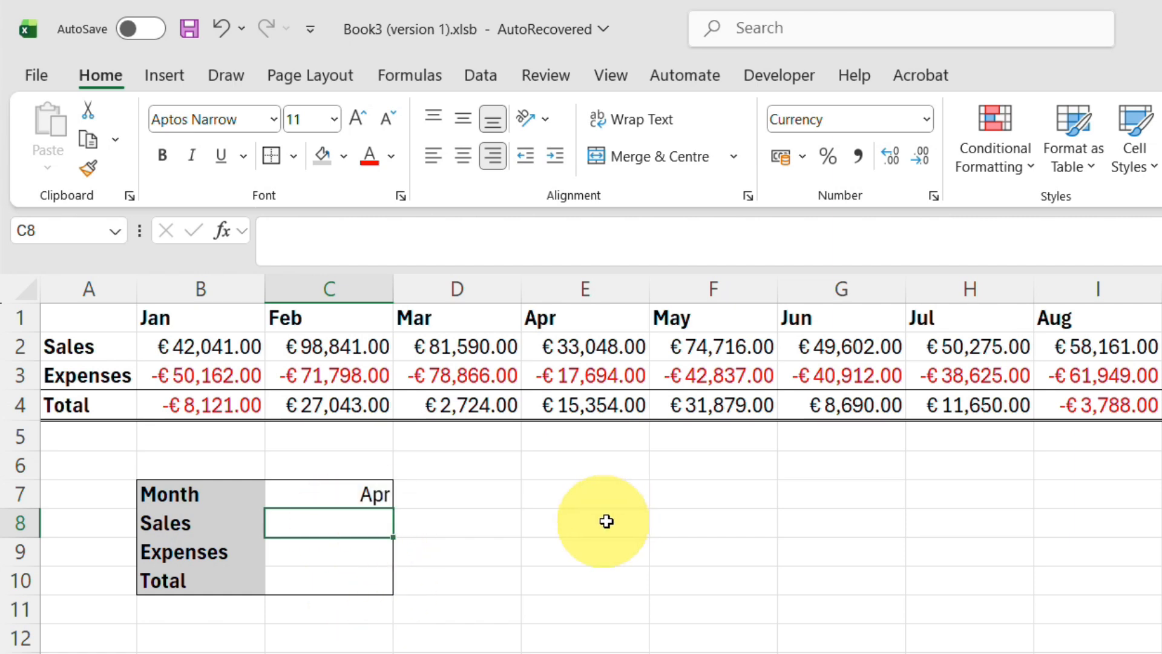
Enter =XLOOKUP(C7,1:1,2:4) in C8 to return Sales, Expenses and Total for the chosen month.
{"action": "type", "text": "="}
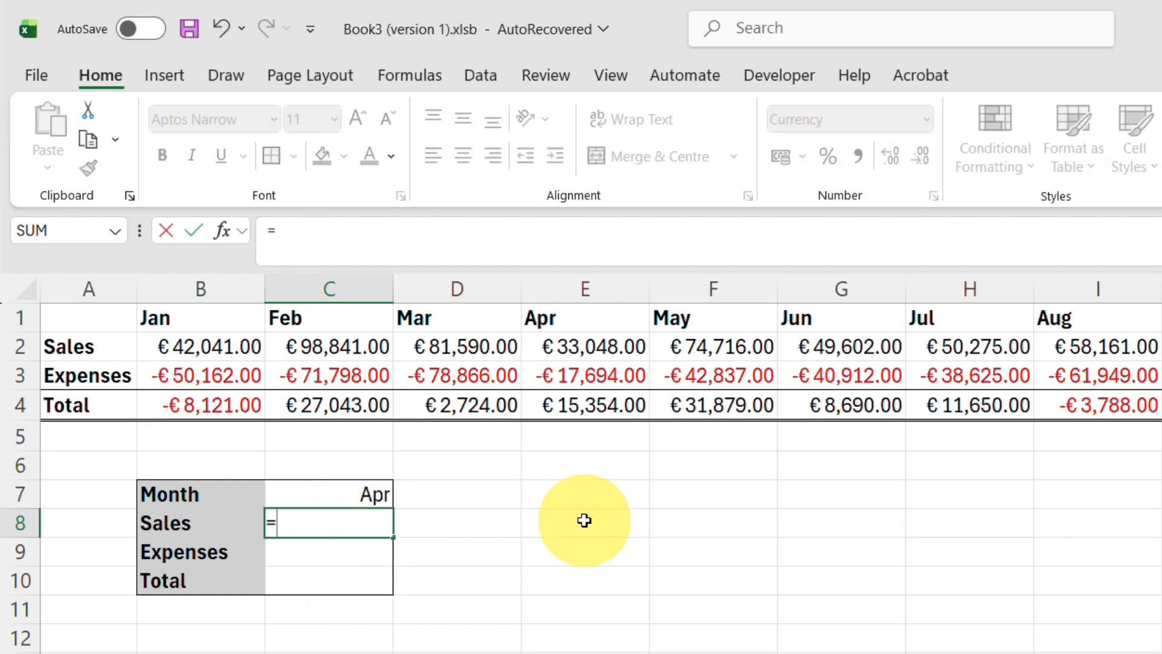
{"action": "type", "text": "xlooku"}
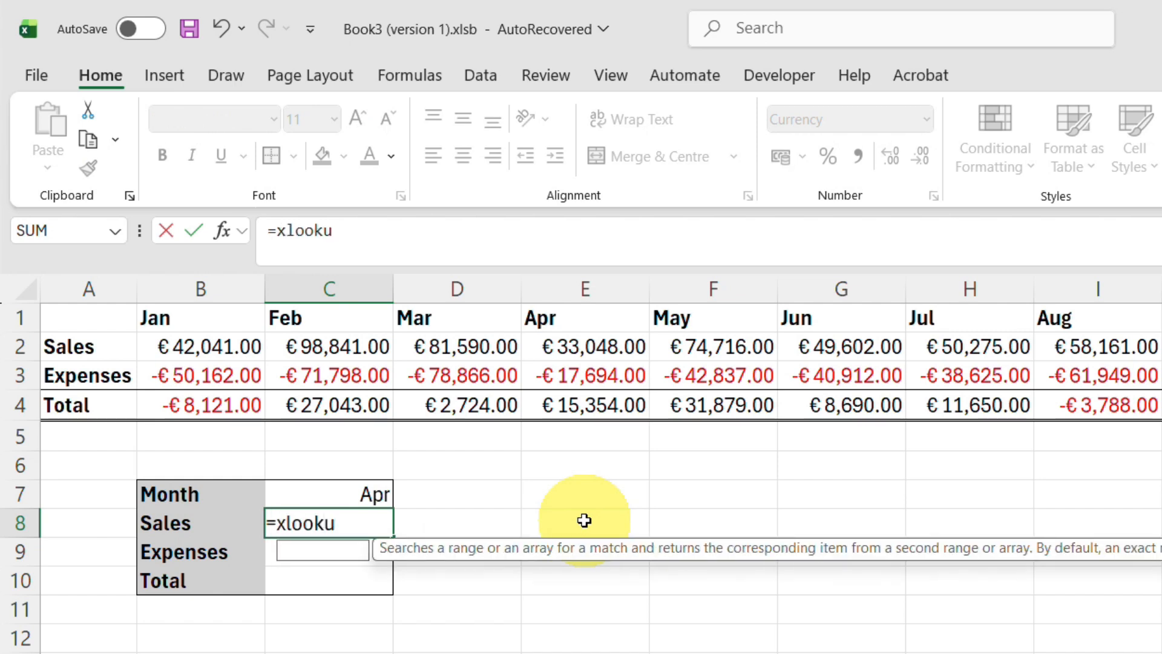
{"action": "type", "text": "p("}
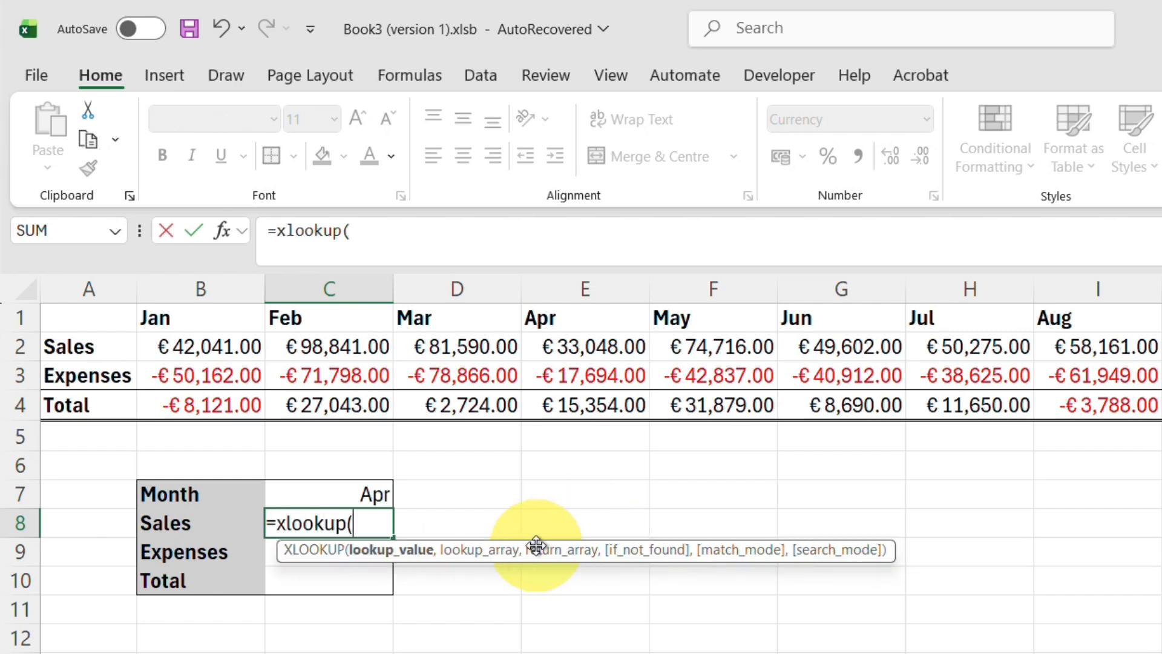
{"action": "left_click", "coordinate": [372, 497]}
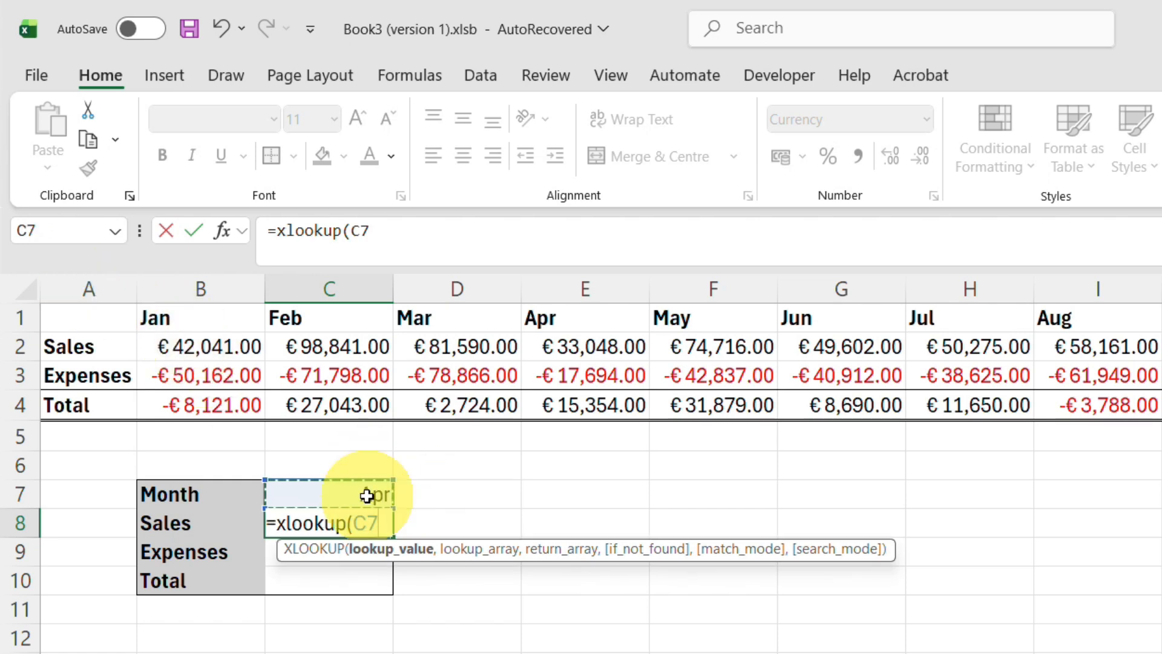
{"action": "type", "text": ","}
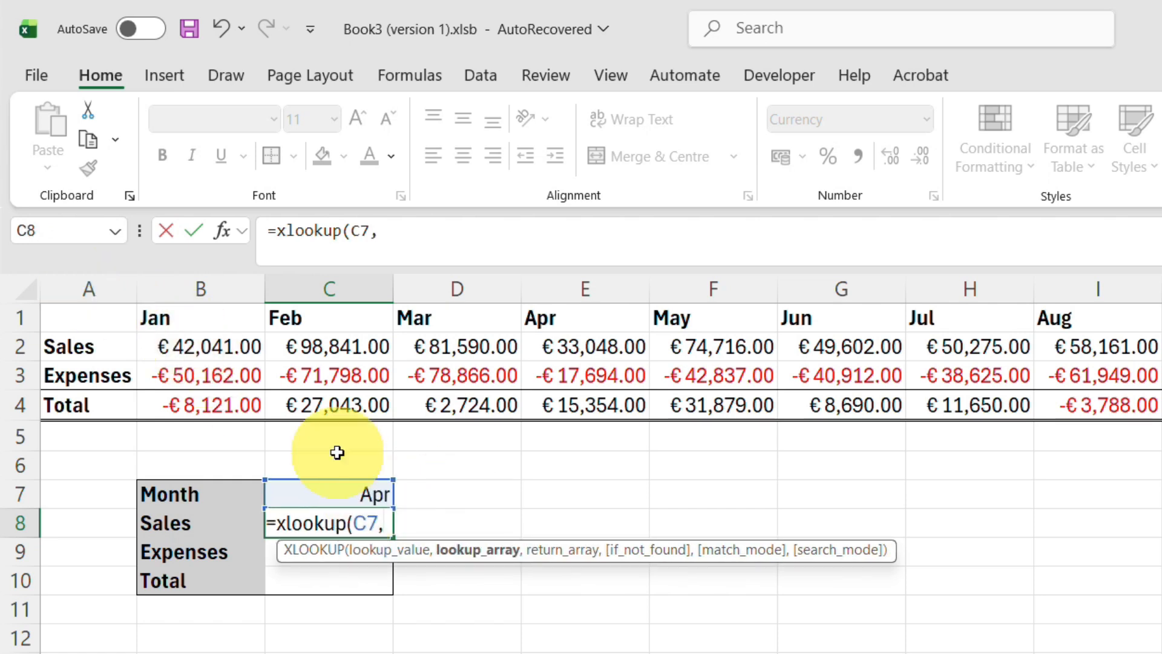
{"action": "left_click", "coordinate": [20, 322]}
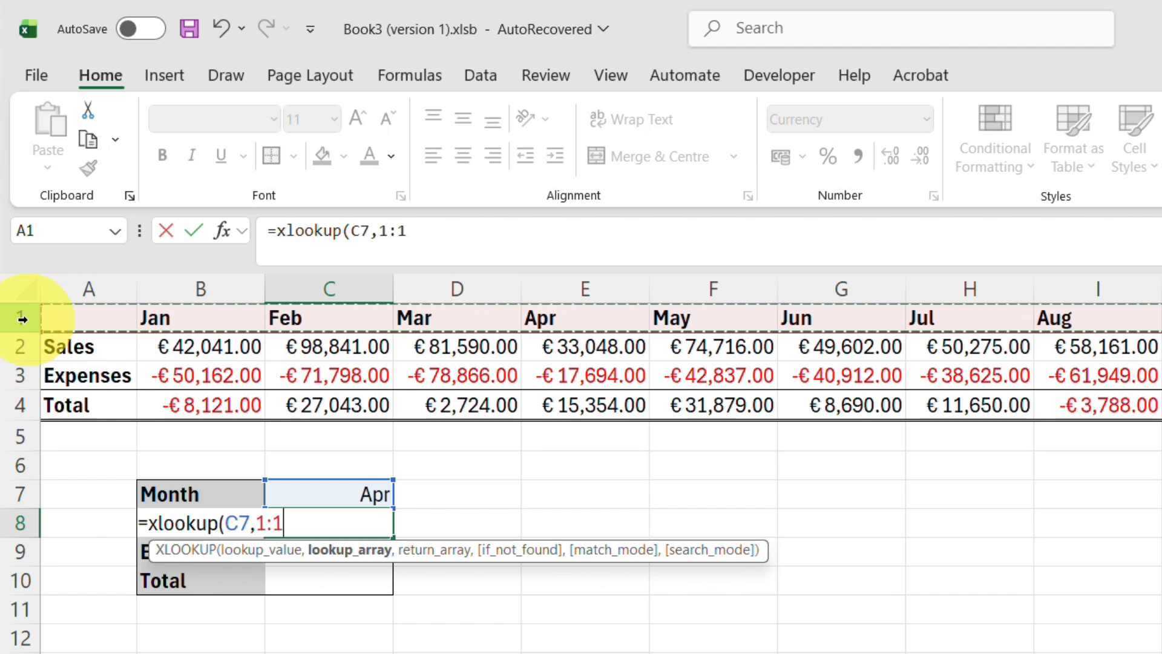
{"action": "type", "text": ","}
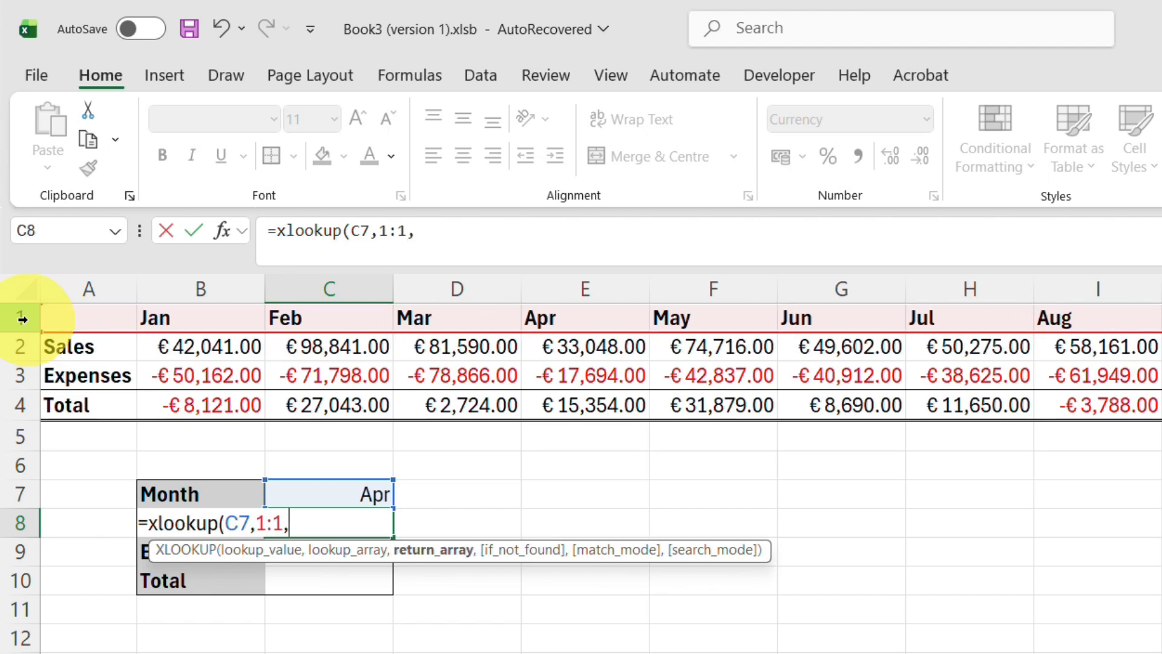
{"action": "left_click", "coordinate": [28, 345]}
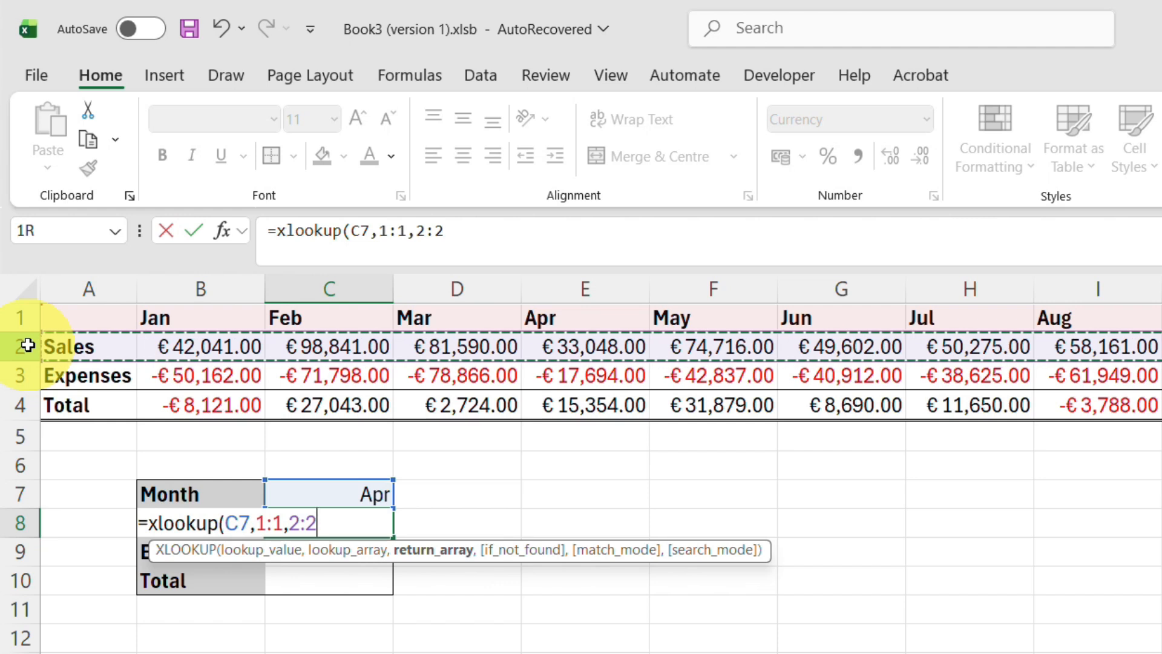
{"action": "left_click_drag", "start_coordinate": [26, 351], "coordinate": [22, 402]}
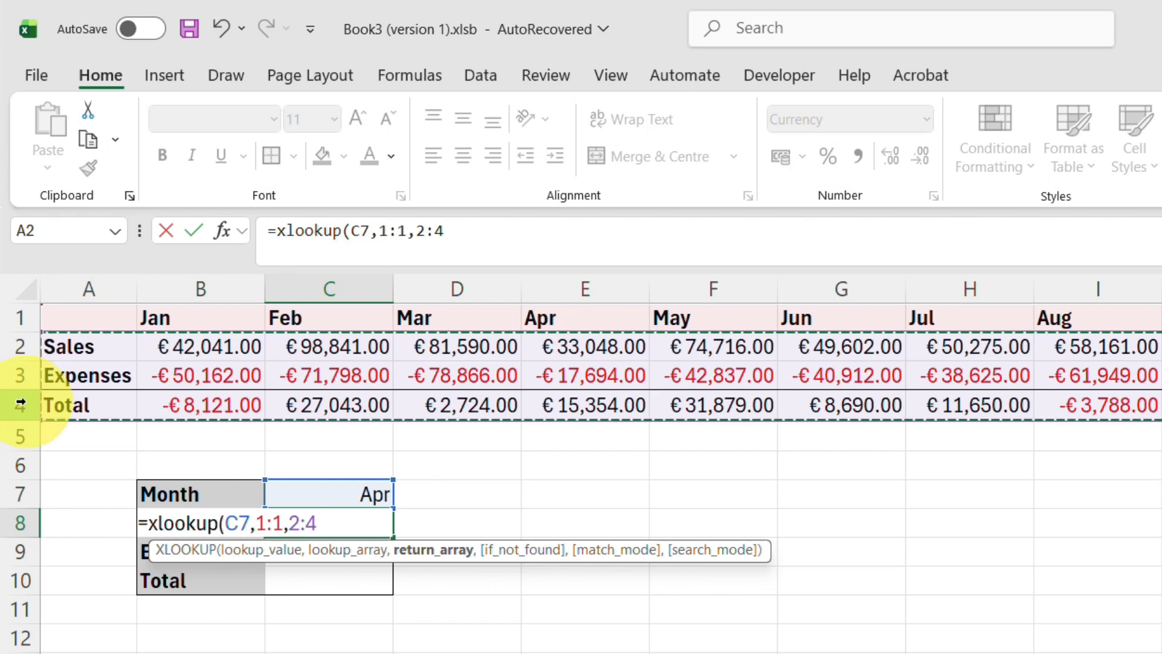
{"action": "type", "text": ")"}
{"action": "key", "text": "Return"}
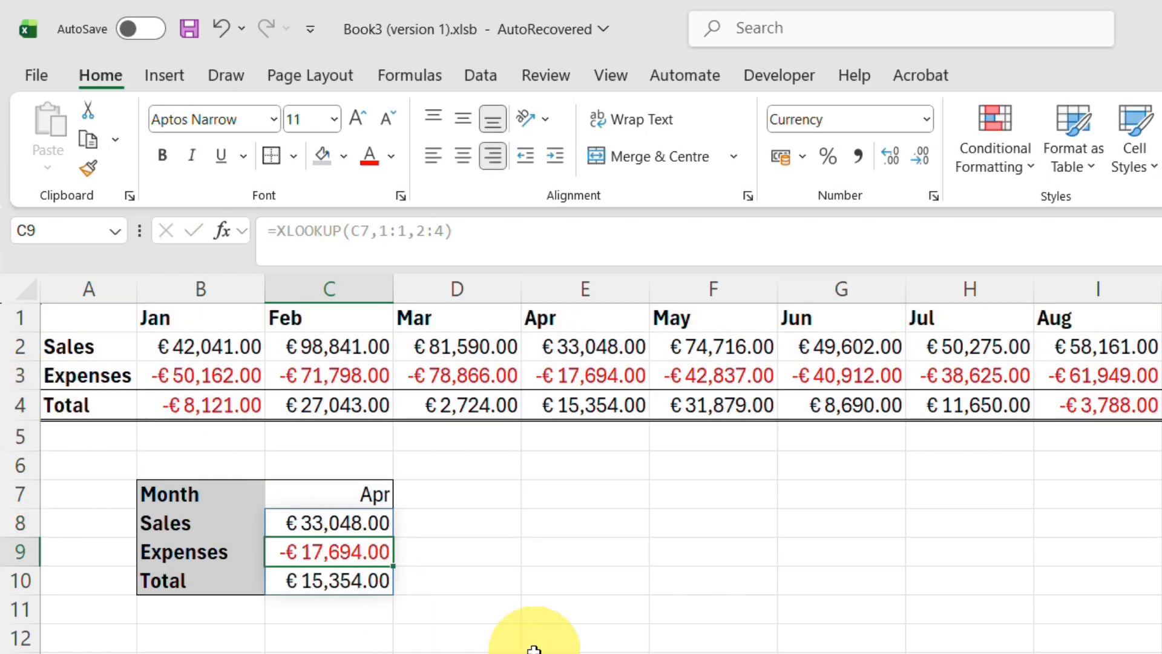
Compare the lookup results with the Apr column of the monthly table, and change the month in C7 to Jan.
{"action": "left_click", "coordinate": [608, 297]}
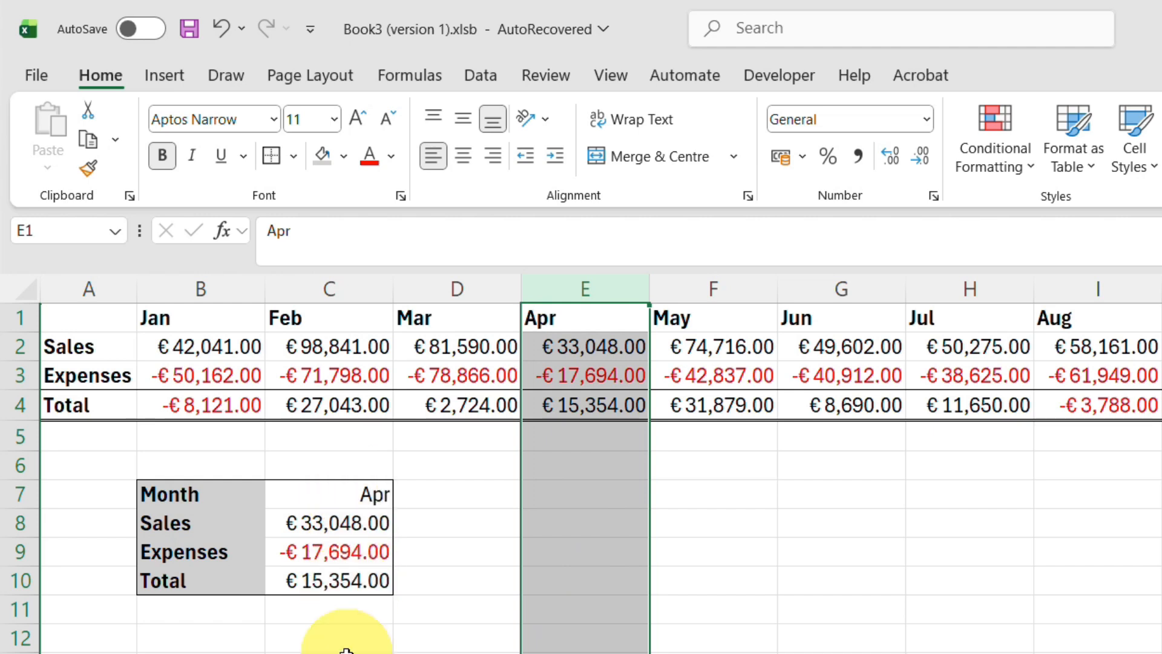
{"action": "left_click", "coordinate": [422, 493]}
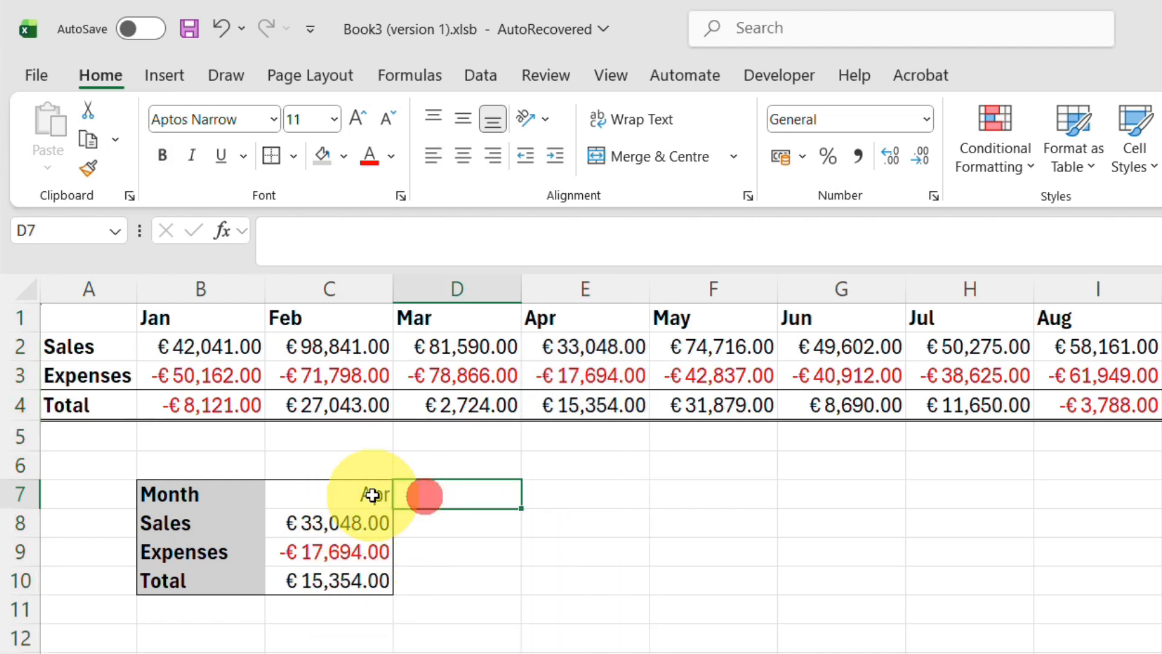
{"action": "left_click", "coordinate": [375, 493]}
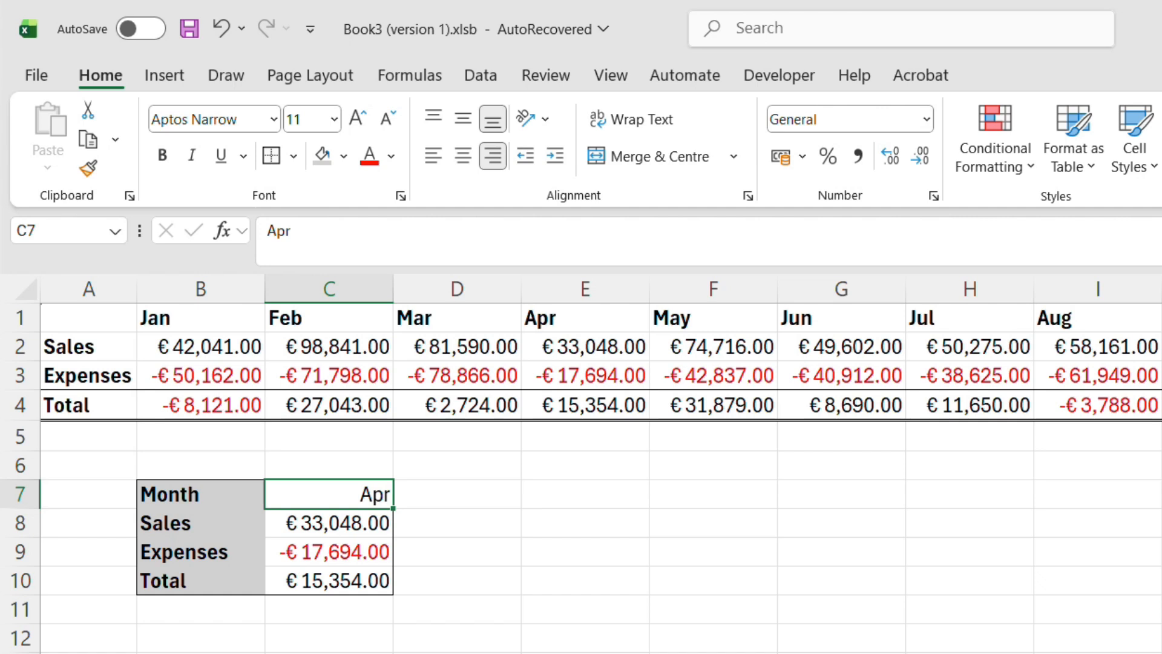
{"action": "type", "text": "Jan"}
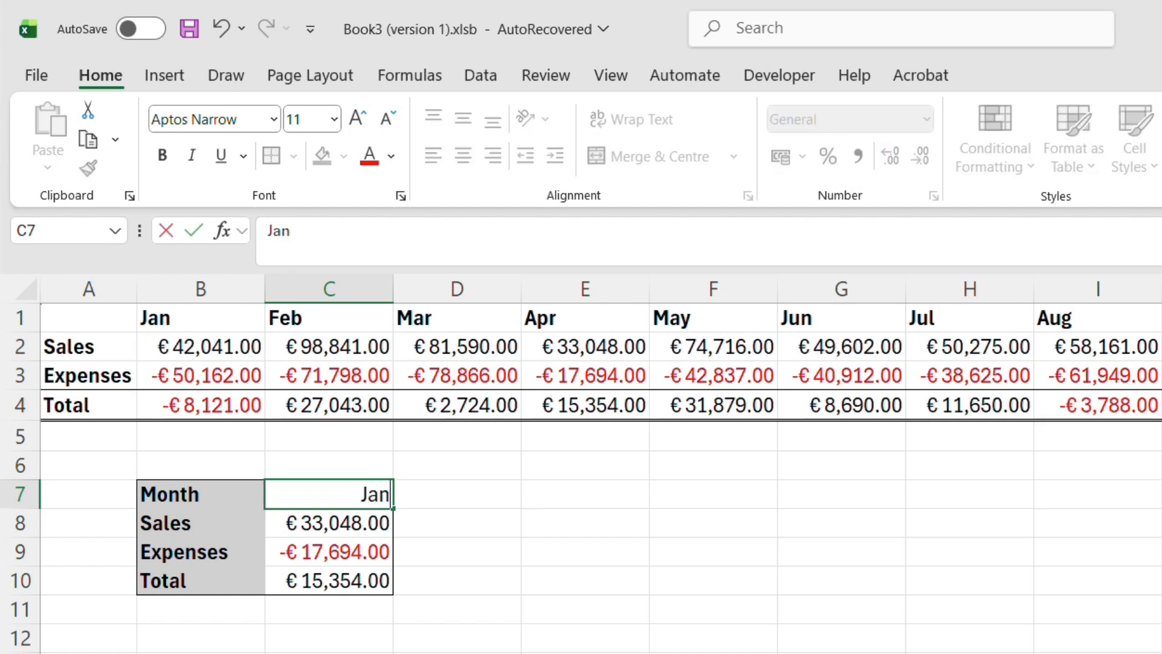
{"action": "key", "text": "Return"}
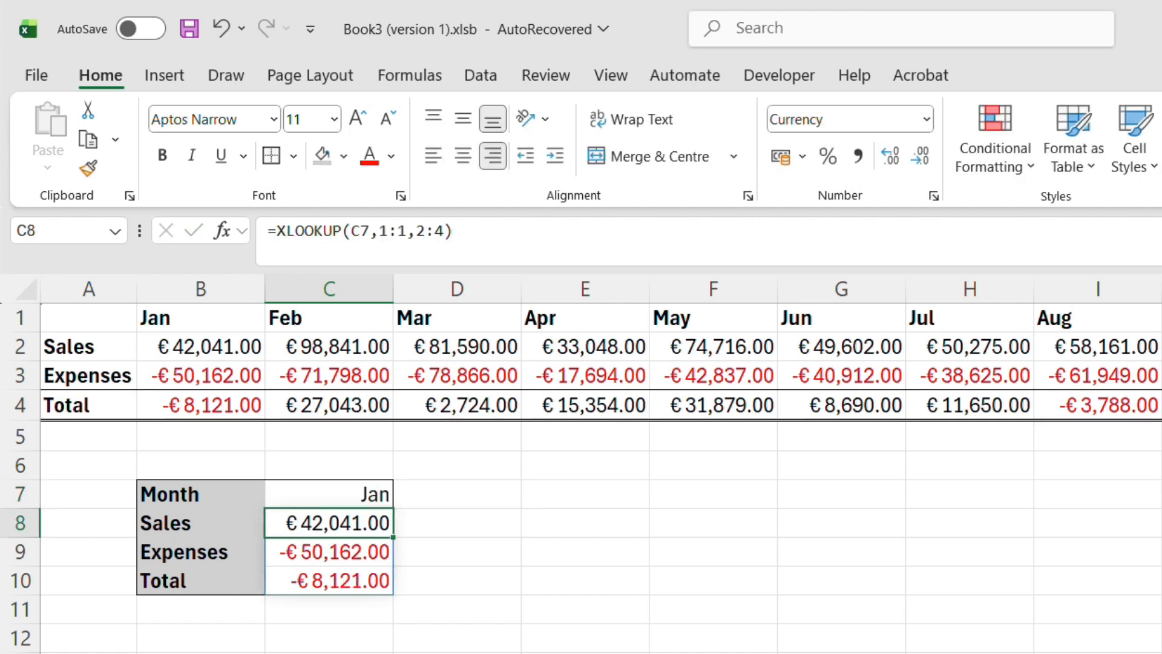